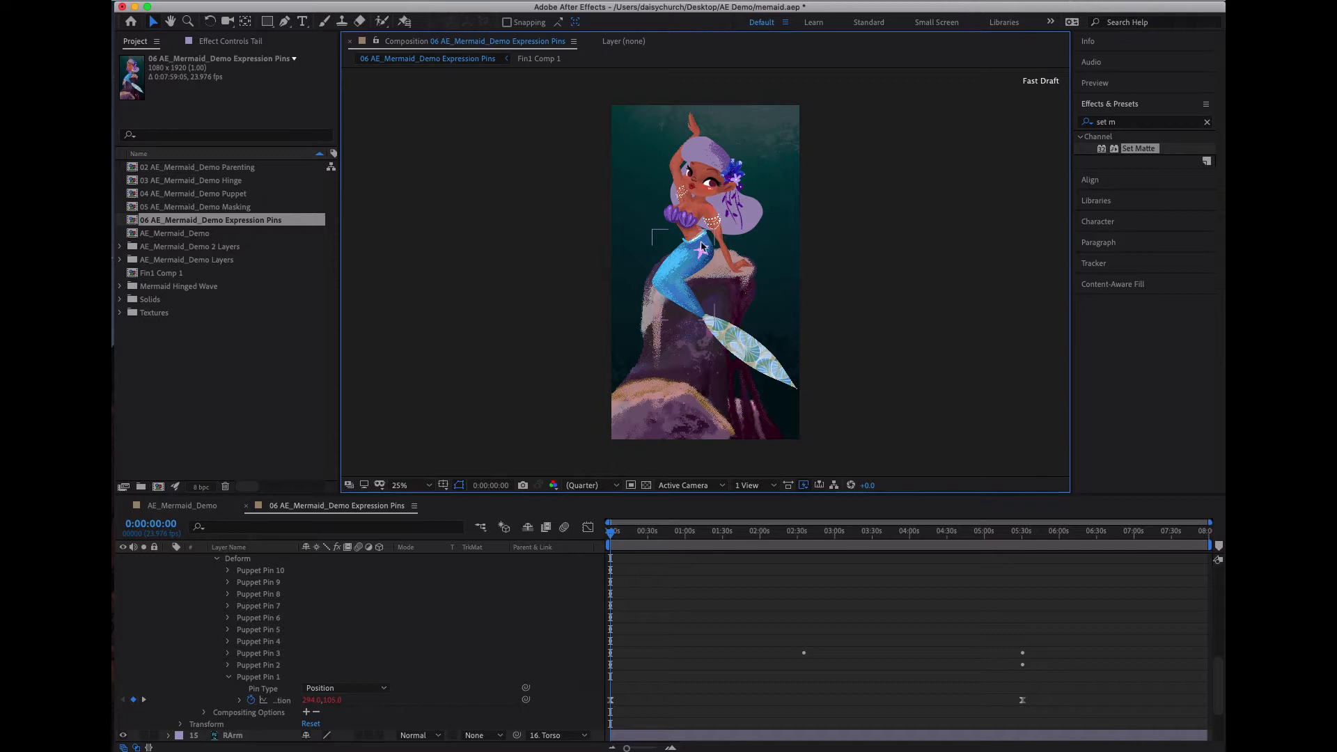
Review the tail animation and select Puppet Pins 1, 2 and 3 in turn to identify which joint each one controls.
{"action": "left_click_drag", "start_coordinate": [630, 535], "coordinate": [830, 508]}
{"action": "left_click_drag", "start_coordinate": [659, 543], "coordinate": [578, 532]}
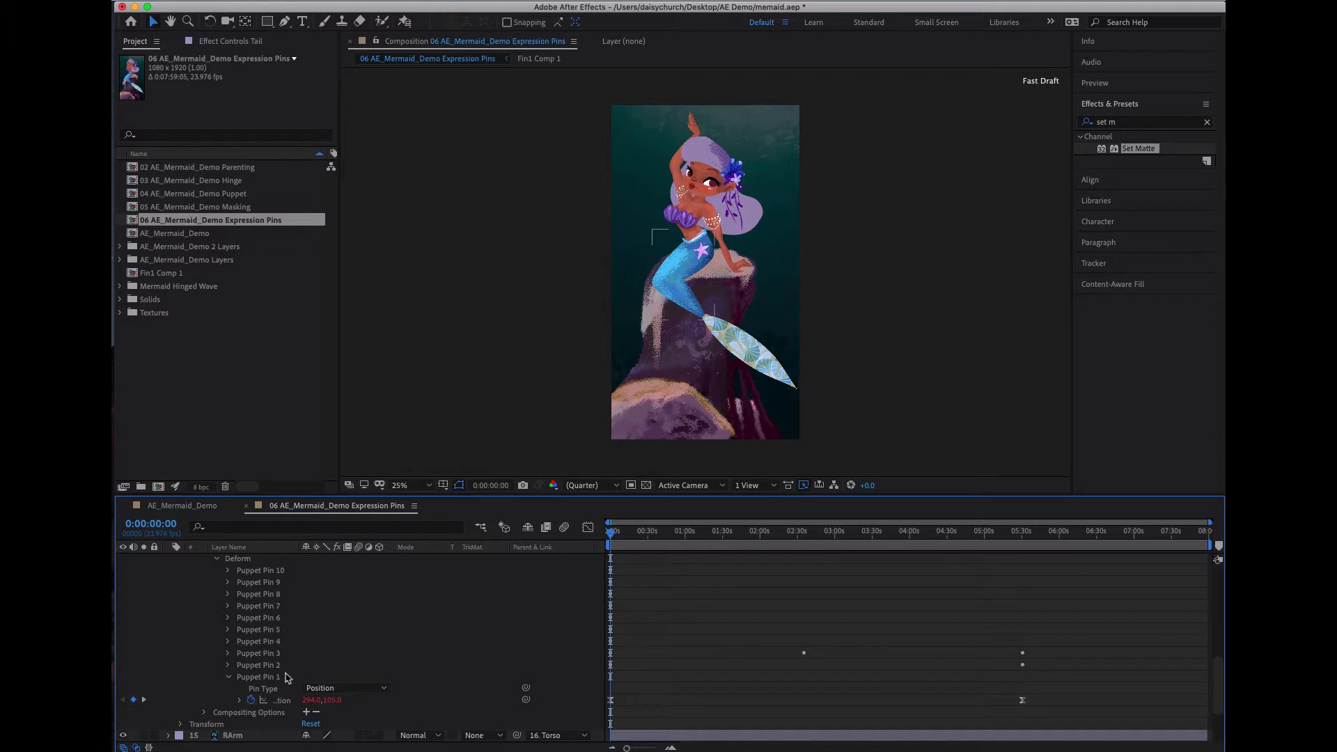
{"action": "left_click", "coordinate": [265, 678]}
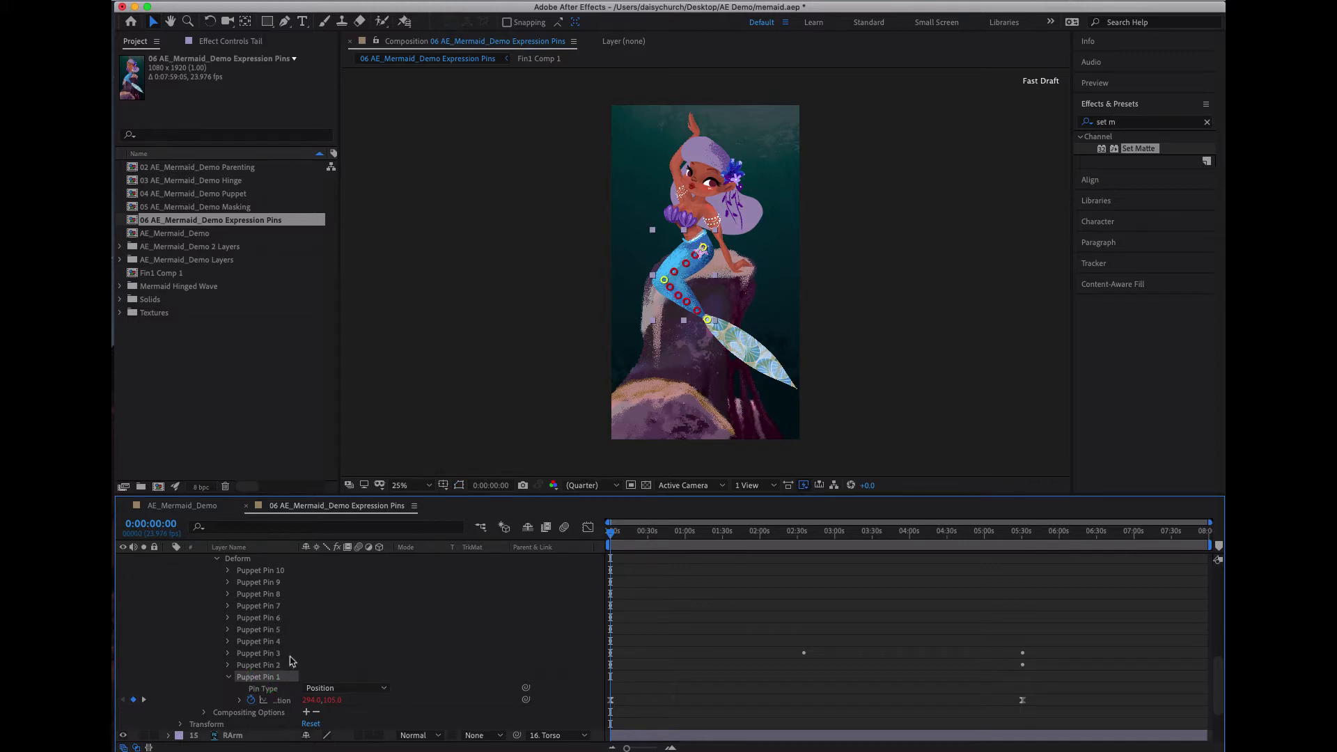
{"action": "left_click", "coordinate": [289, 656]}
{"action": "left_click", "coordinate": [287, 677]}
{"action": "scroll", "coordinate": [715, 256], "scroll_direction": "up", "scroll_amount": 4}
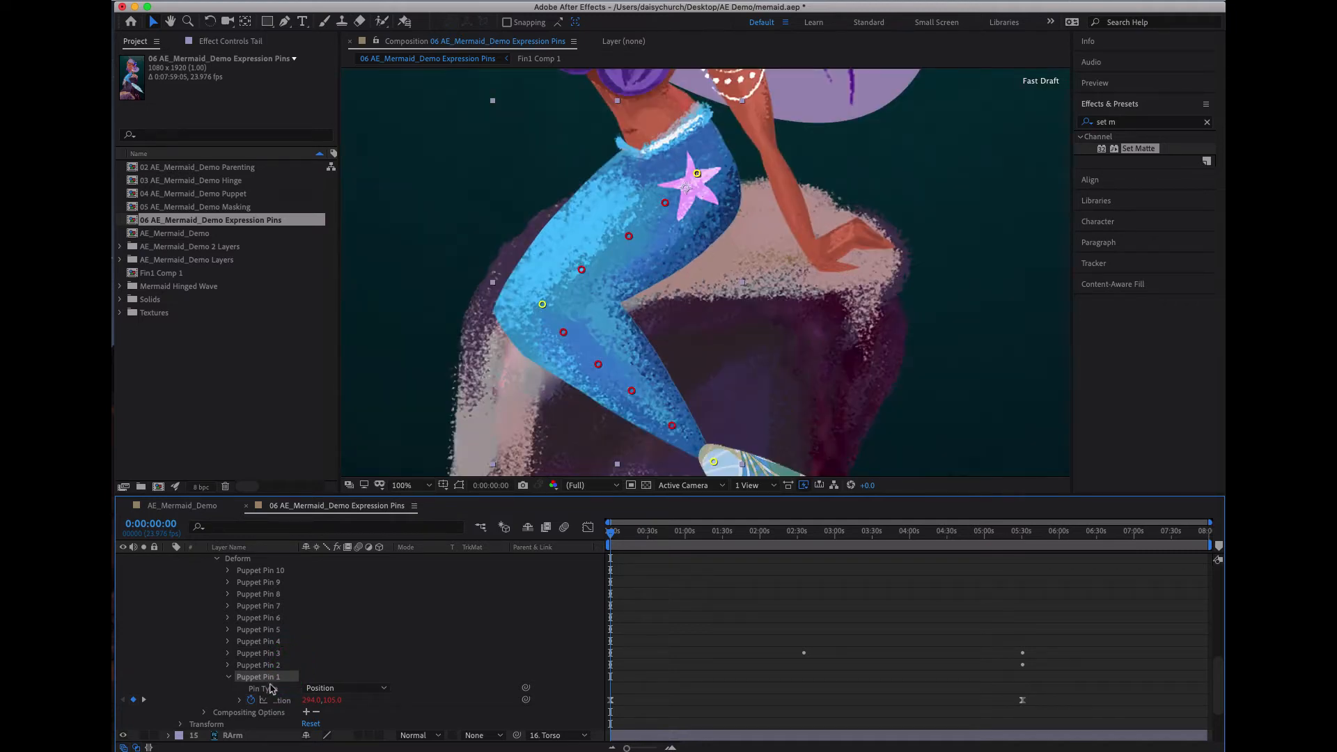
{"action": "left_click", "coordinate": [273, 668]}
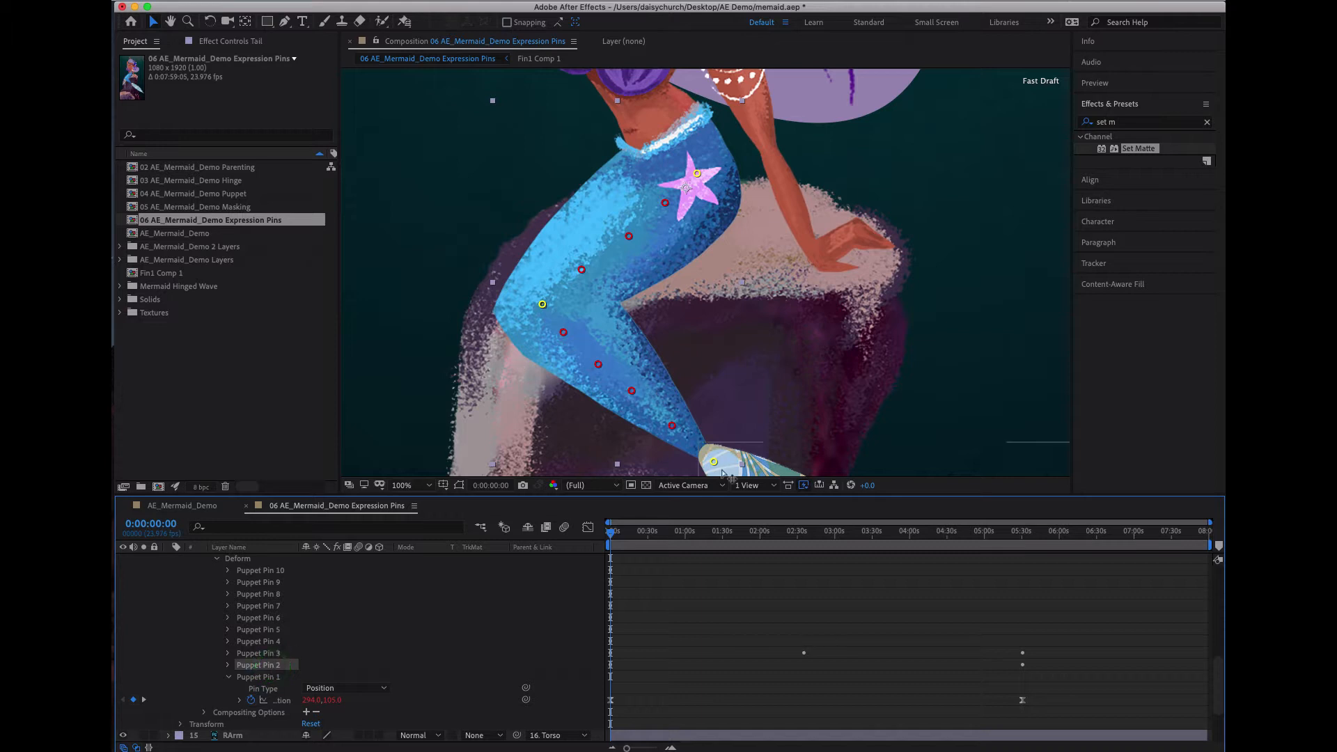
{"action": "left_click", "coordinate": [277, 652]}
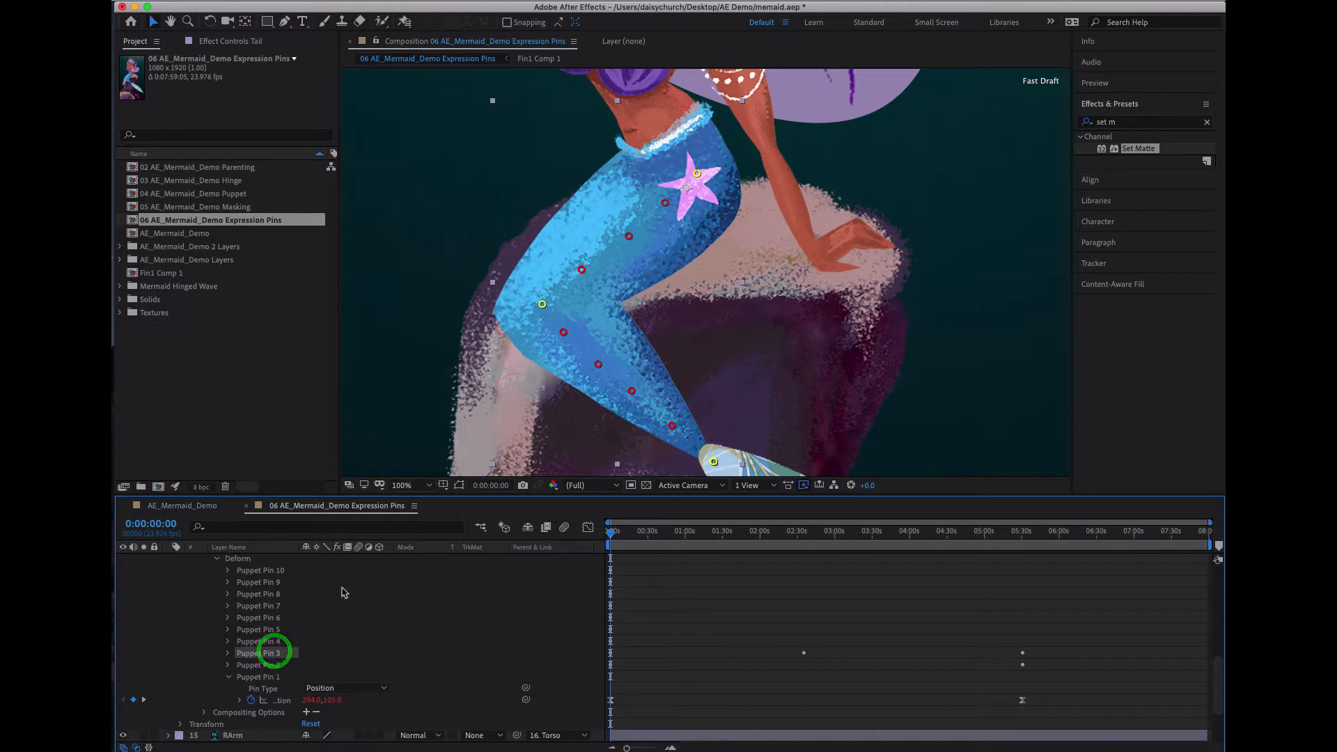
Rename the Tail layer's Puppet Pin 1 to Hips and Puppet Pin 2 to Knee.
{"action": "left_click", "coordinate": [257, 677]}
{"action": "key", "text": "Return"}
{"action": "type", "text": "Hips"}
{"action": "key", "text": "Return"}
{"action": "left_click", "coordinate": [262, 667]}
{"action": "key", "text": "Return"}
{"action": "type", "text": "Knee"}
{"action": "key", "text": "Return"}
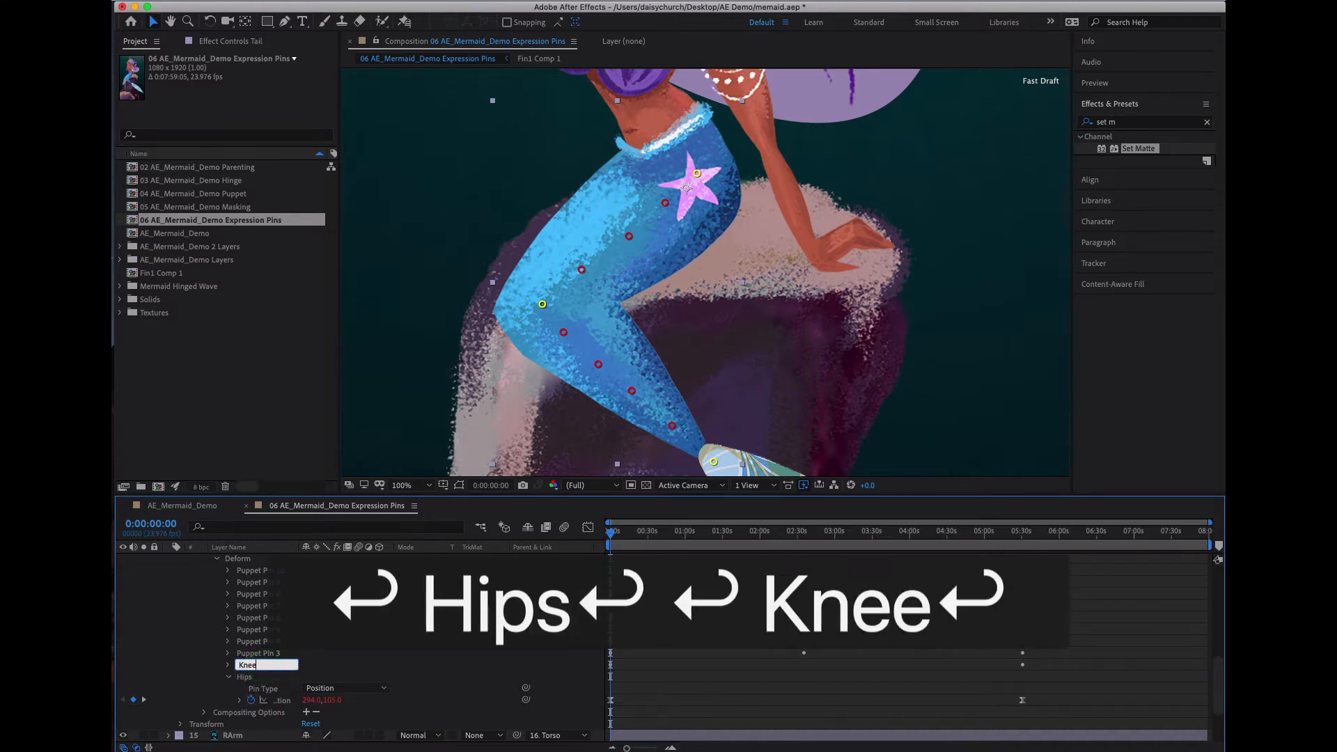
Rename the Tail layer's Puppet Pin 3 to Ankle and expand its pin properties.
{"action": "left_click", "coordinate": [275, 653]}
{"action": "key", "text": "Return"}
{"action": "type", "text": "Ankle"}
{"action": "key", "text": "Return"}
{"action": "left_click", "coordinate": [227, 652]}
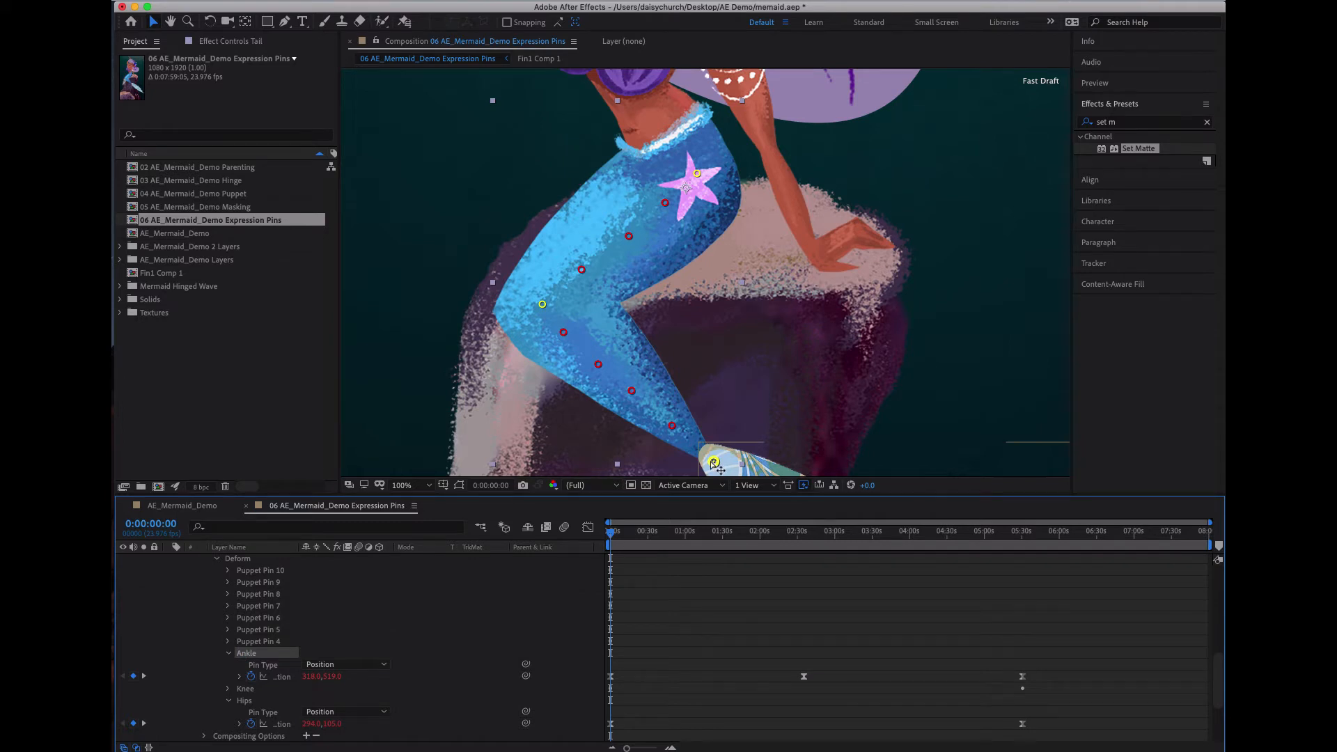
{"action": "key", "text": "comma"}
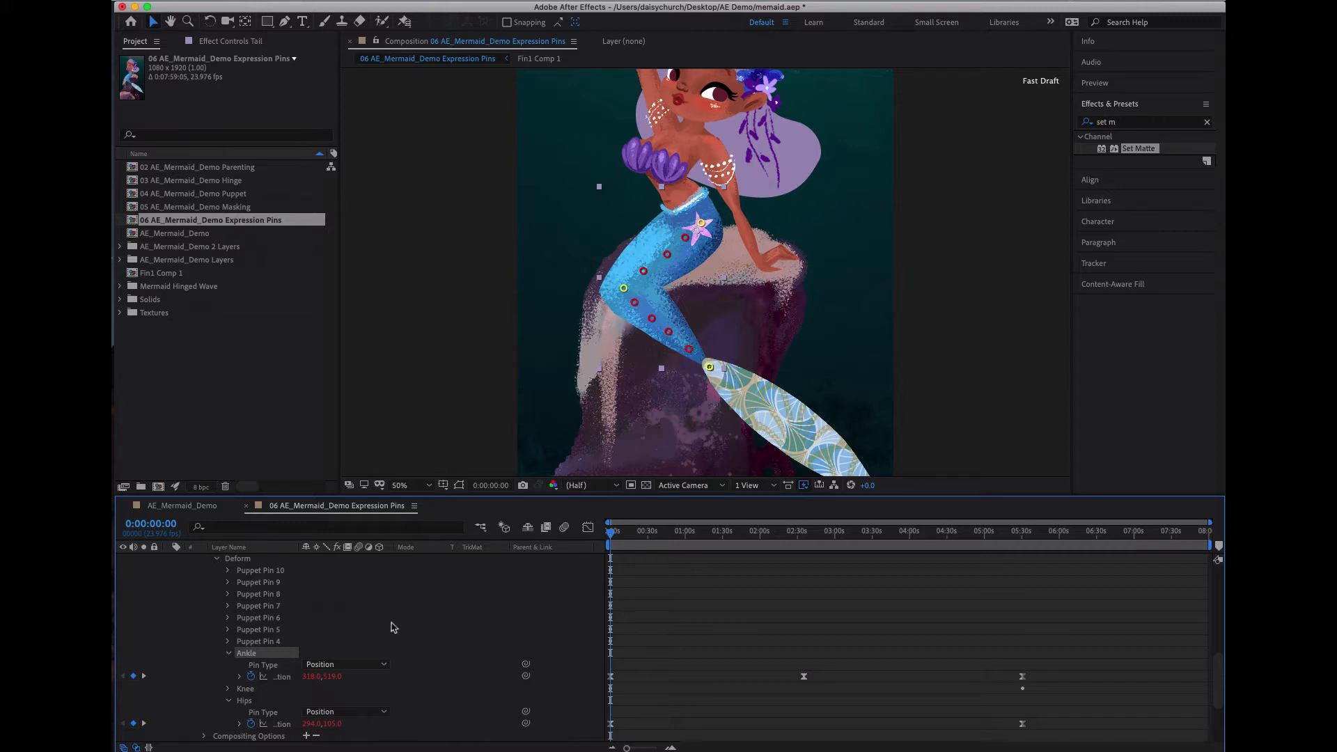
Try rotating the Fin1 layer around the joint where it meets the tail, and undo the changes.
{"action": "scroll", "coordinate": [393, 628], "scroll_direction": "up", "scroll_amount": 3}
{"action": "scroll", "coordinate": [379, 627], "scroll_direction": "up", "scroll_amount": 3}
{"action": "scroll", "coordinate": [380, 630], "scroll_direction": "down", "scroll_amount": 6}
{"action": "left_click", "coordinate": [794, 421]}
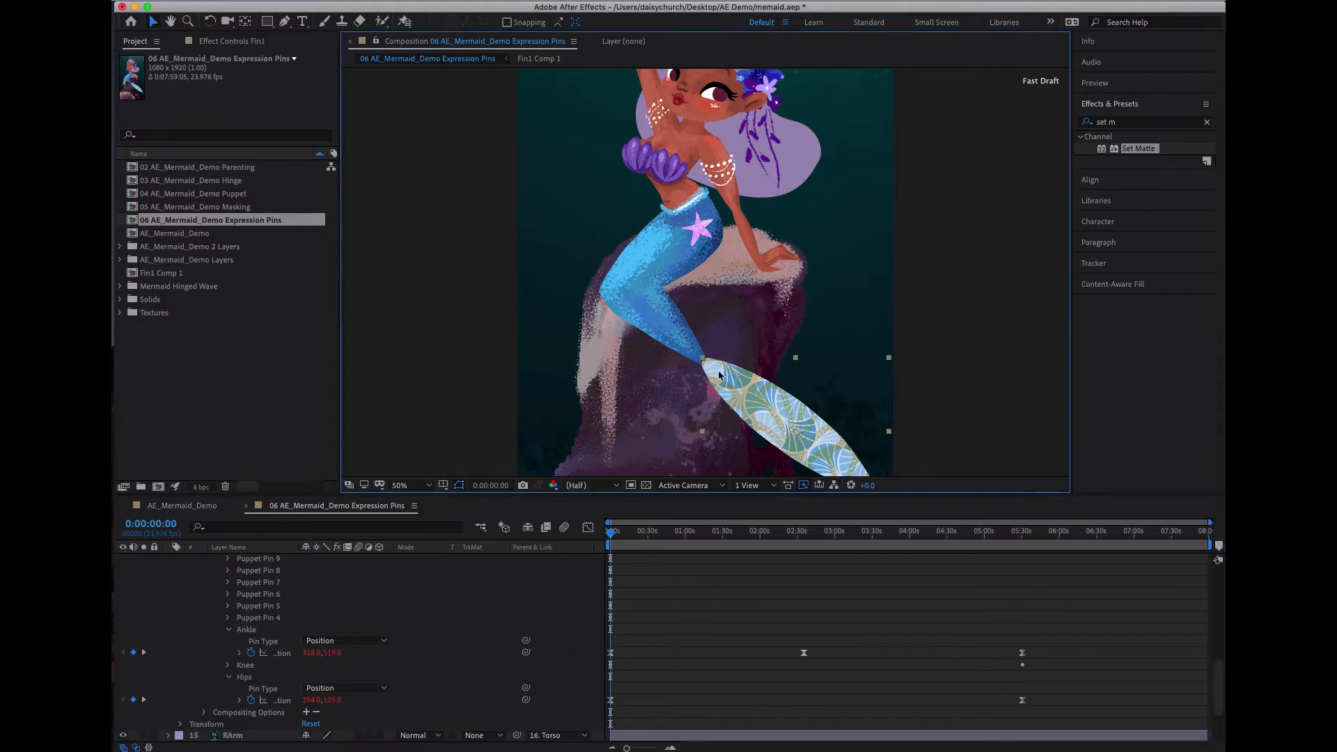
{"action": "key", "text": "r"}
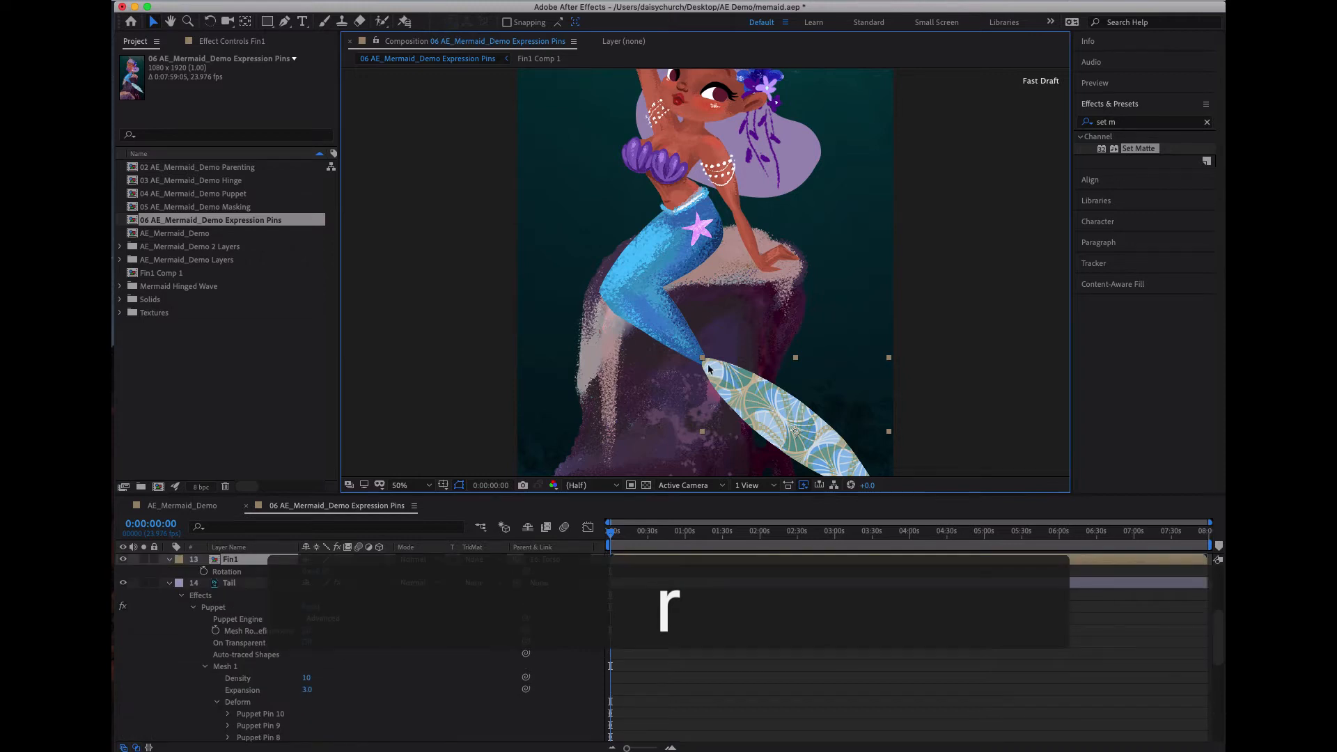
{"action": "left_click_drag", "start_coordinate": [736, 349], "coordinate": [811, 353]}
{"action": "key", "text": "super+z"}
{"action": "left_click", "coordinate": [210, 21]}
{"action": "left_click_drag", "start_coordinate": [705, 361], "coordinate": [846, 604]}
{"action": "key", "text": "super+z"}
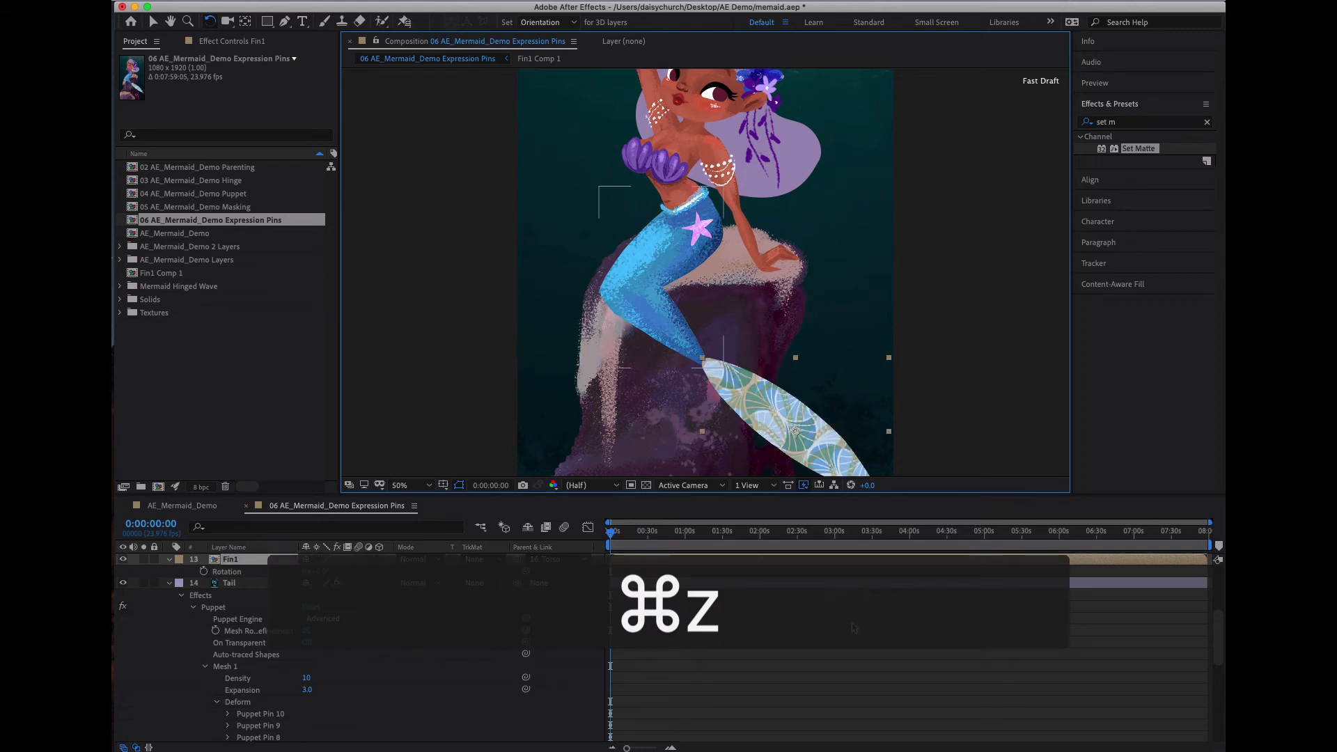
Place the Fin1 layer's anchor point at the joint where the fin meets the tail's ankle.
{"action": "key", "text": "y"}
{"action": "key", "text": "y"}
{"action": "key", "text": "y"}
{"action": "key", "text": "y"}
{"action": "key", "text": "y"}
{"action": "key", "text": "y"}
{"action": "key", "text": "y"}
{"action": "key", "text": "y"}
{"action": "key", "text": "y"}
{"action": "key", "text": "y"}
{"action": "left_click_drag", "start_coordinate": [795, 430], "coordinate": [705, 365]}
{"action": "key", "text": "y"}
{"action": "key", "text": "y"}
{"action": "key", "text": "y"}
{"action": "key", "text": "y"}
{"action": "key", "text": "y"}
{"action": "key", "text": "y"}
{"action": "key", "text": "y"}
{"action": "key", "text": "y"}
{"action": "key", "text": "y"}
{"action": "key", "text": "y"}
{"action": "key", "text": "y"}
{"action": "key", "text": "y"}
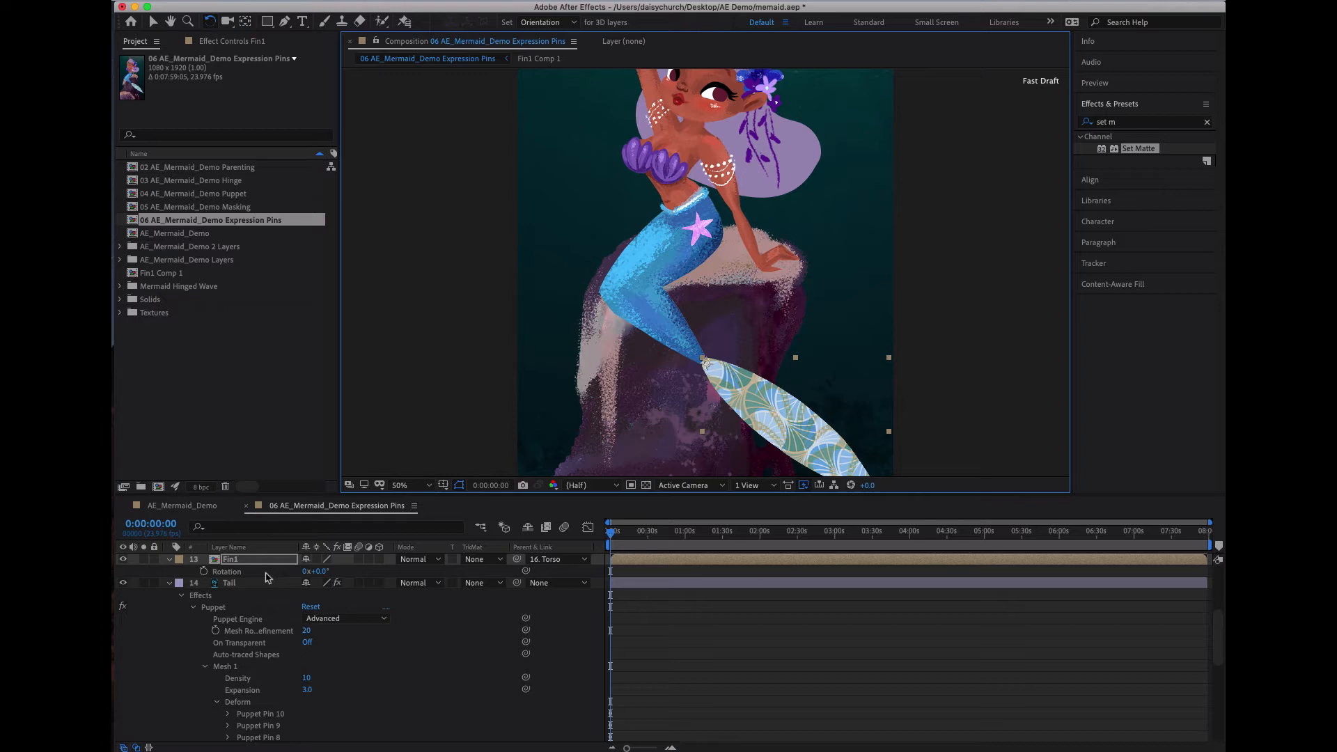
Expand the Fin1 layer's Transform properties and select Position.
{"action": "left_click", "coordinate": [269, 561]}
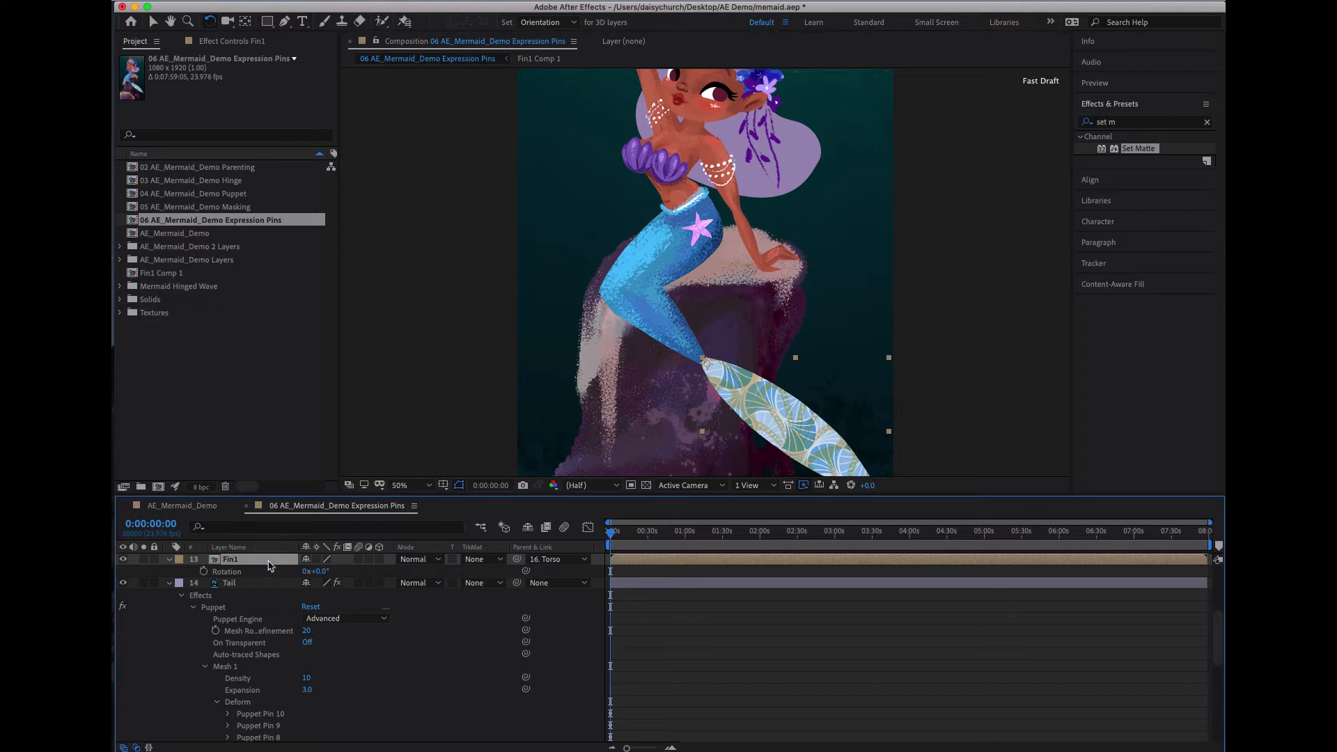
{"action": "key", "text": "u"}
{"action": "left_click", "coordinate": [169, 561]}
{"action": "left_click", "coordinate": [250, 558]}
{"action": "left_click", "coordinate": [182, 573]}
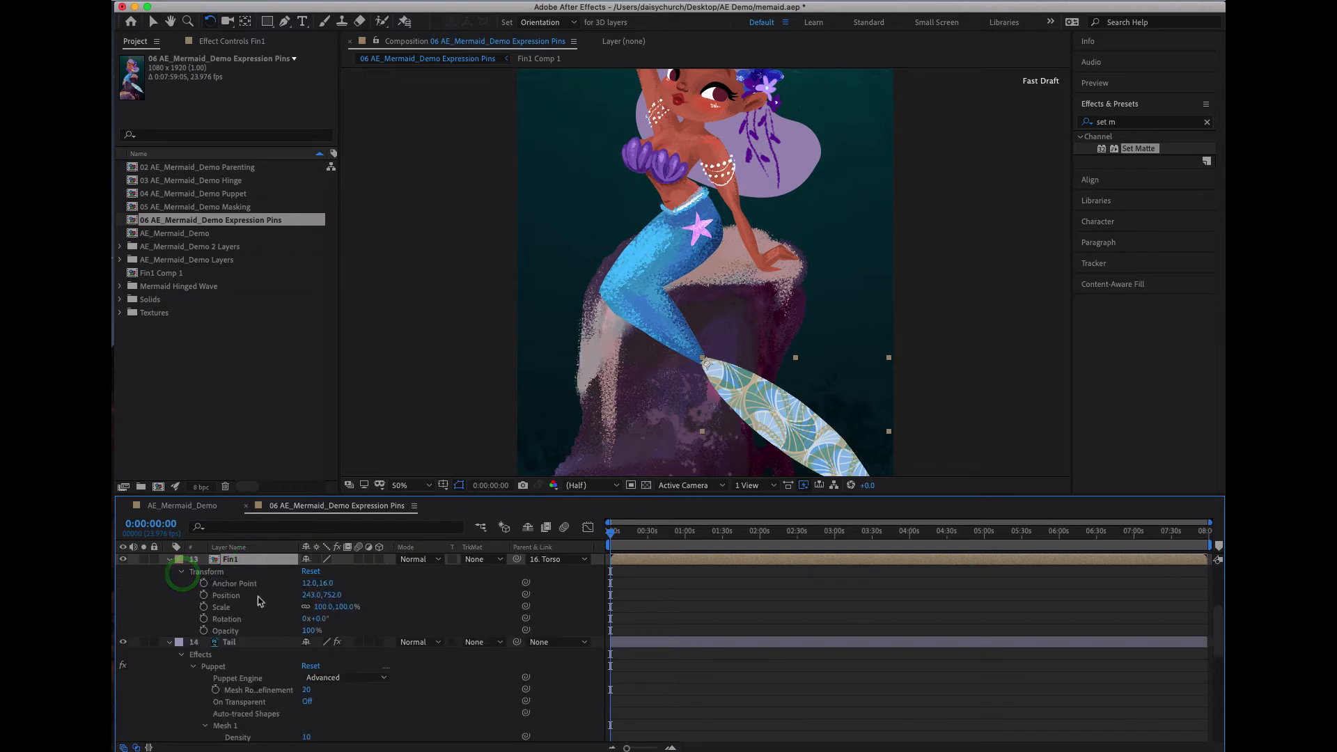
{"action": "left_click", "coordinate": [258, 596]}
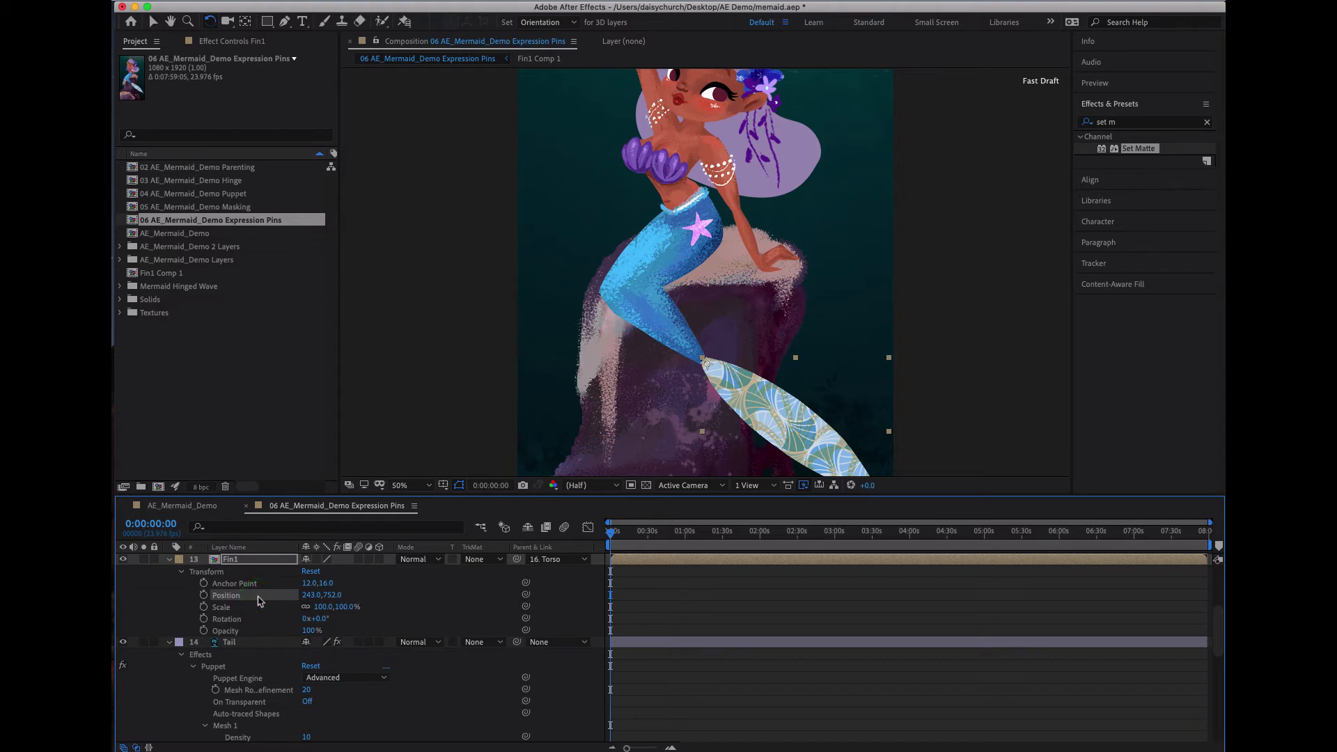
Copy the existing Position expression that references the Tail layer's puppet pin from the AE_Mermaid_Demo composition.
{"action": "scroll", "coordinate": [258, 675], "scroll_direction": "down", "scroll_amount": 4}
{"action": "scroll", "coordinate": [269, 713], "scroll_direction": "down", "scroll_amount": 2}
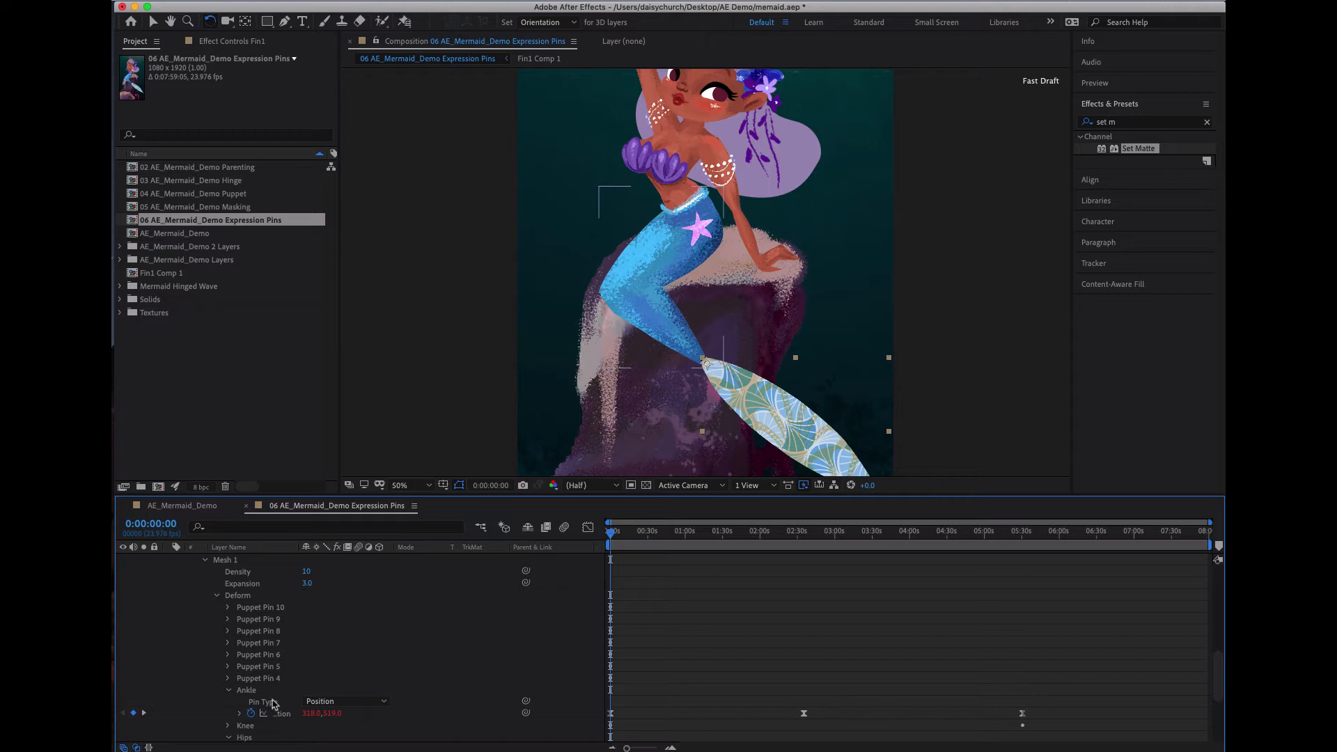
{"action": "scroll", "coordinate": [272, 704], "scroll_direction": "up", "scroll_amount": 5}
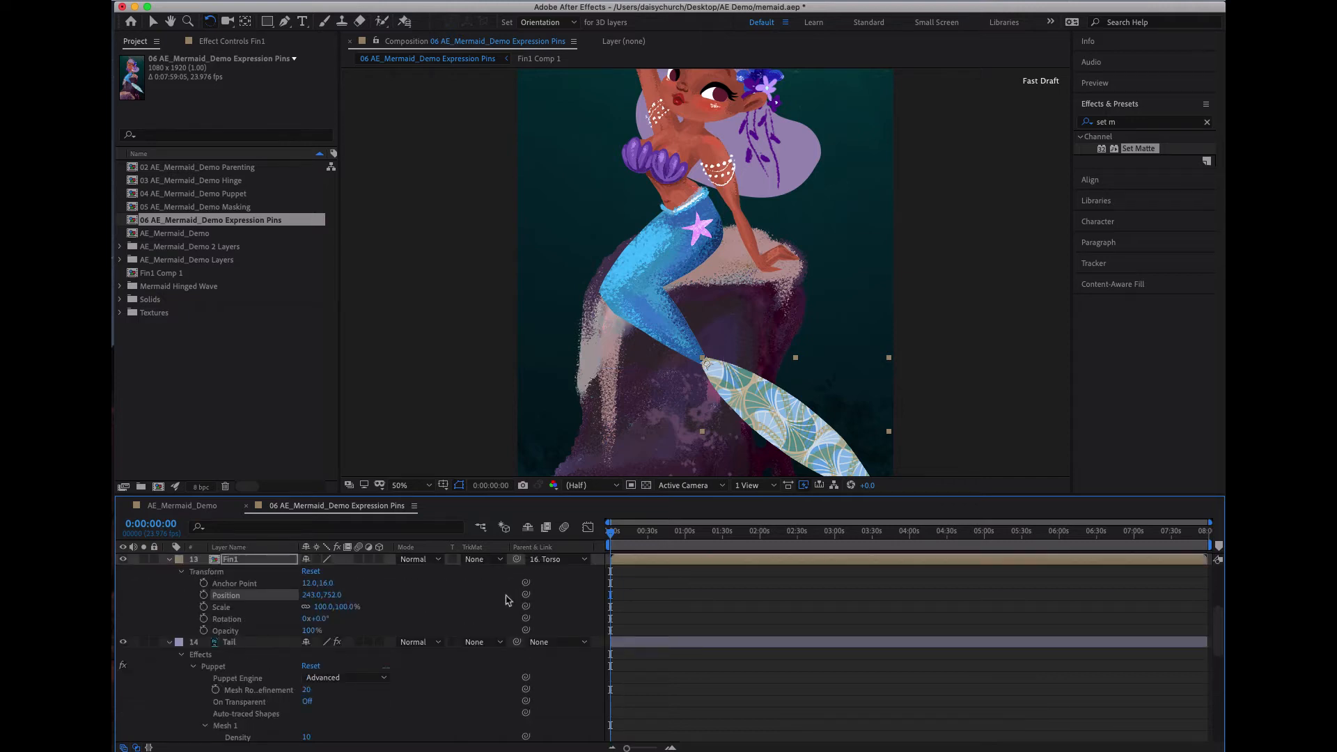
{"action": "scroll", "coordinate": [433, 675], "scroll_direction": "down", "scroll_amount": 5}
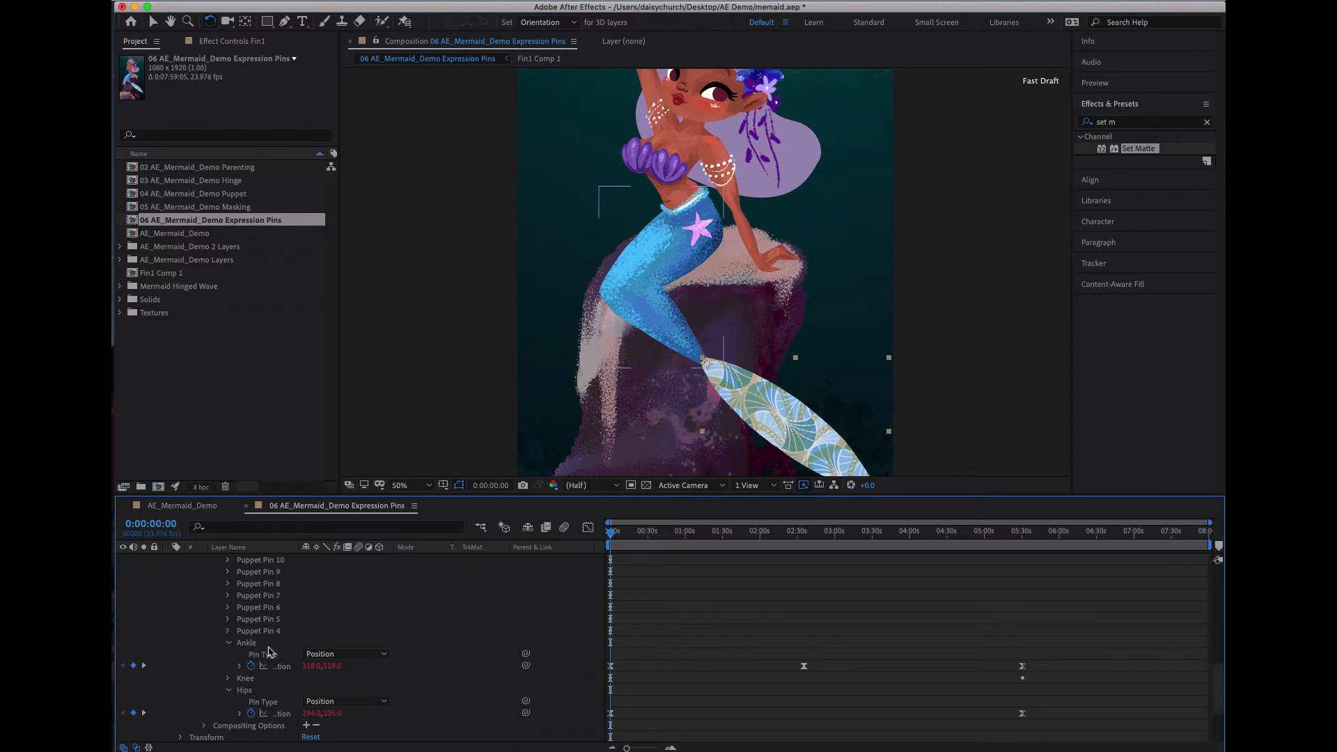
{"action": "scroll", "coordinate": [277, 646], "scroll_direction": "up", "scroll_amount": 8}
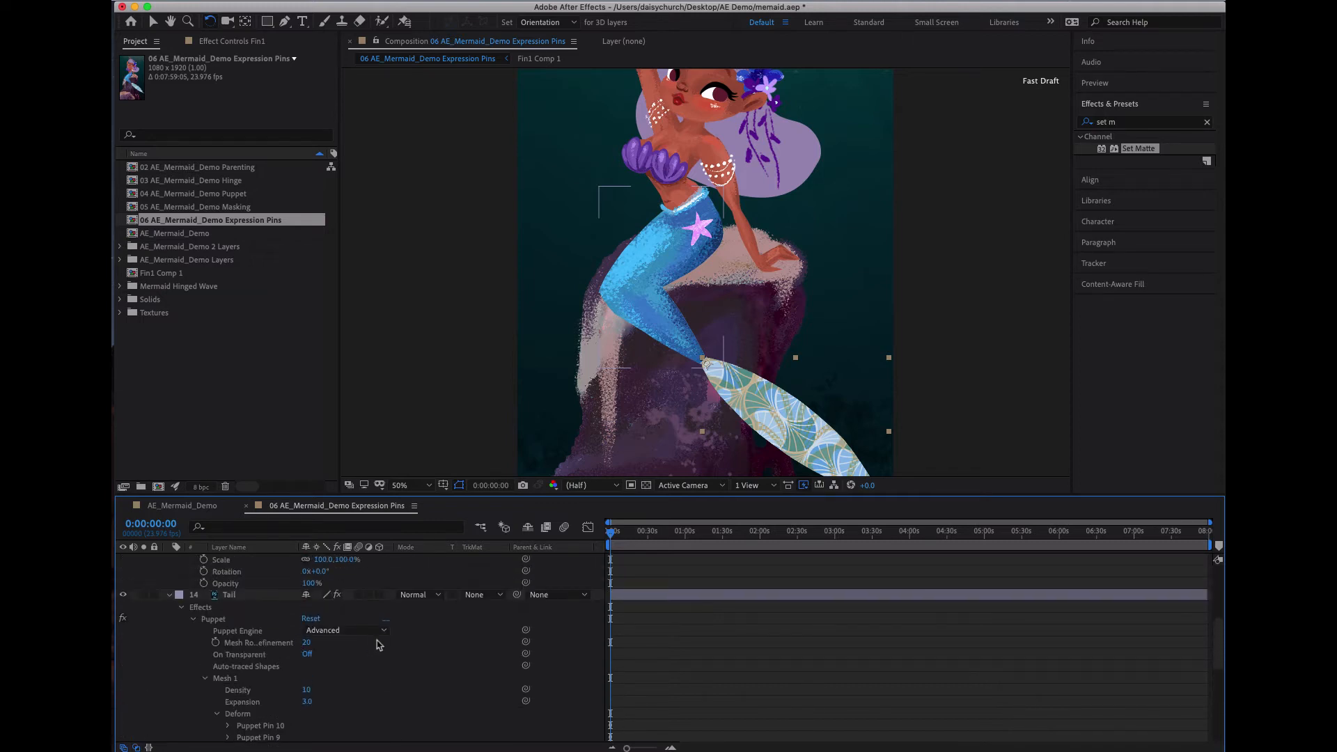
{"action": "scroll", "coordinate": [376, 642], "scroll_direction": "up", "scroll_amount": 3}
{"action": "left_click", "coordinate": [200, 507]}
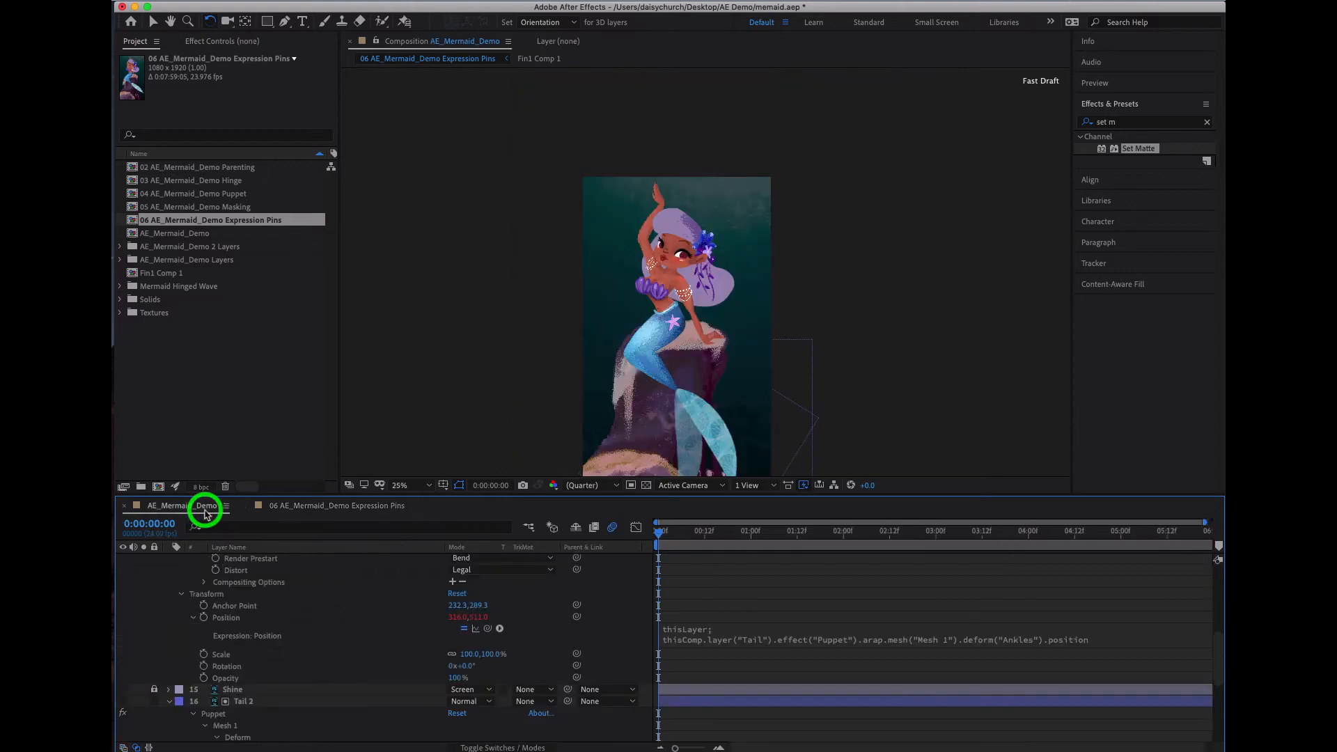
{"action": "left_click", "coordinate": [716, 634]}
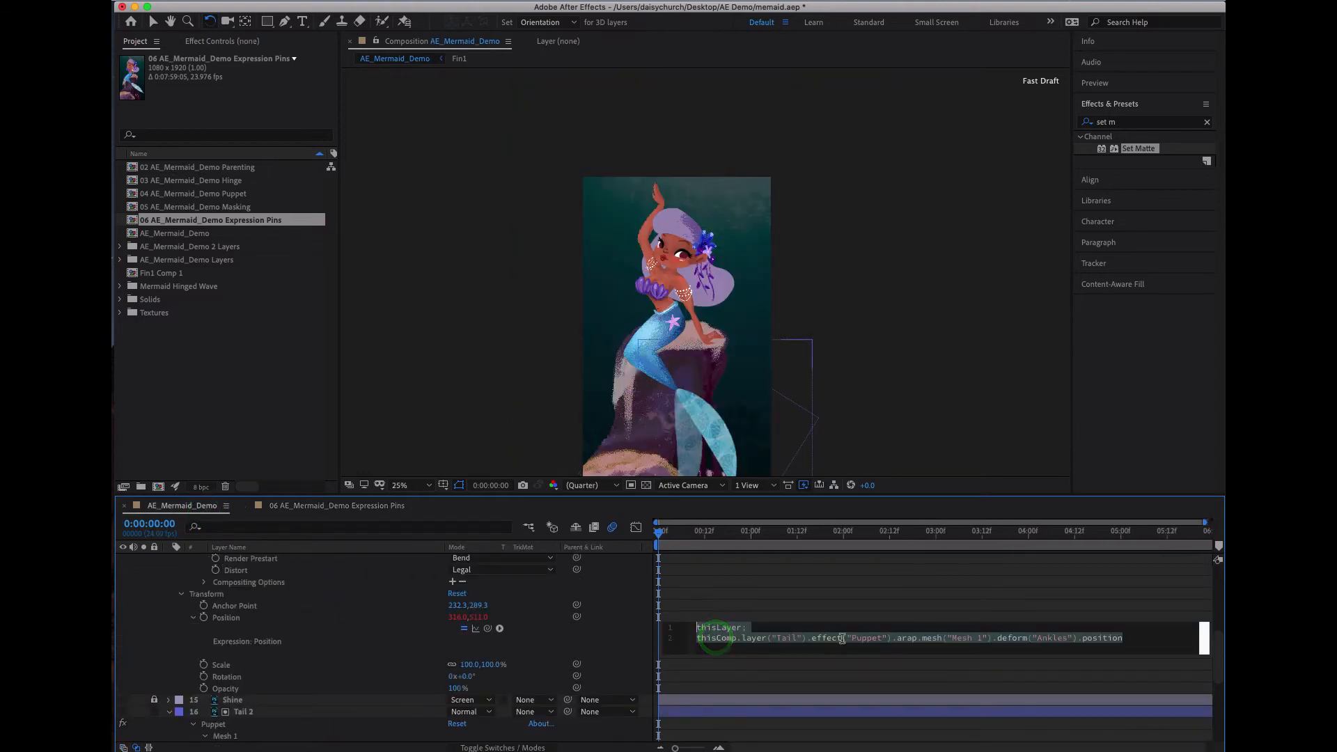
{"action": "key", "text": "super+c"}
In 06 AE_Mermaid_Demo Expression Pins, add an expression to Fin1's Position and paste the copied Tail puppet pin reference over the default text.
{"action": "left_click", "coordinate": [341, 507]}
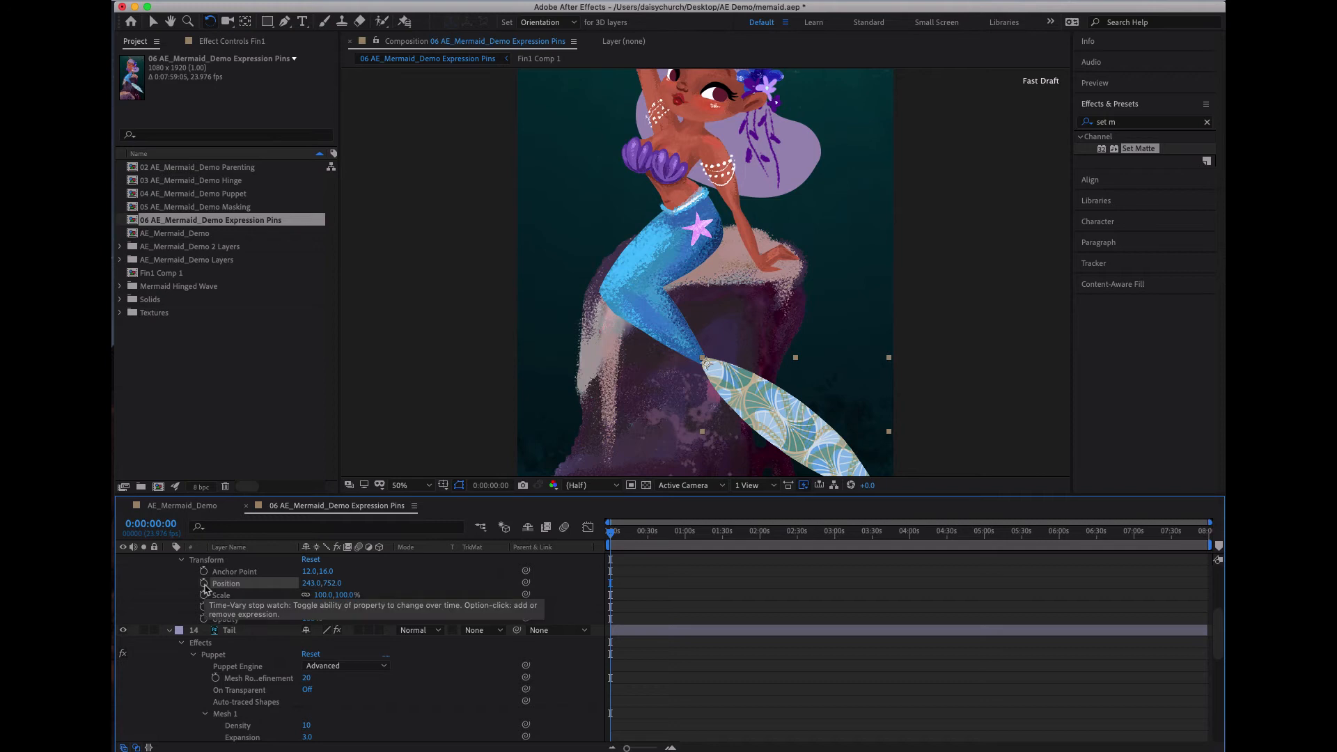
{"action": "left_click", "coordinate": [204, 585], "text": "alt"}
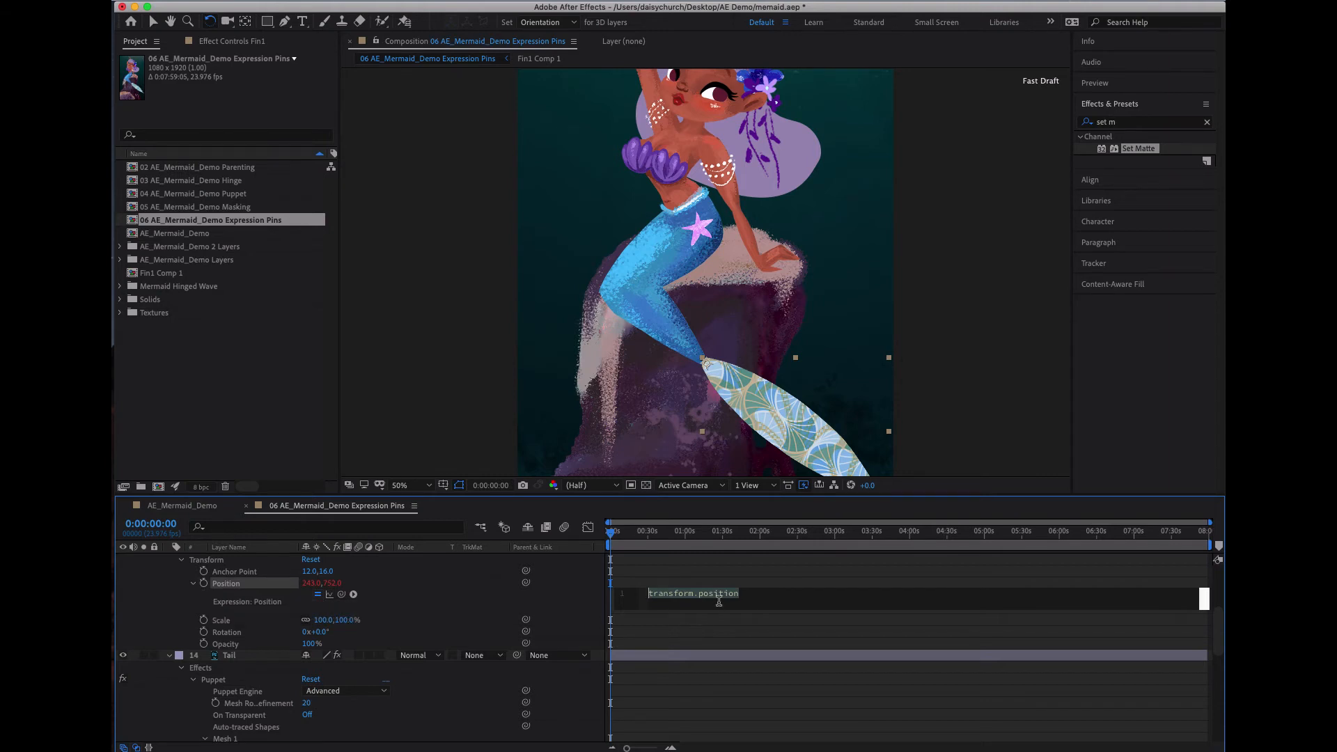
{"action": "key", "text": "ctrl+v"}
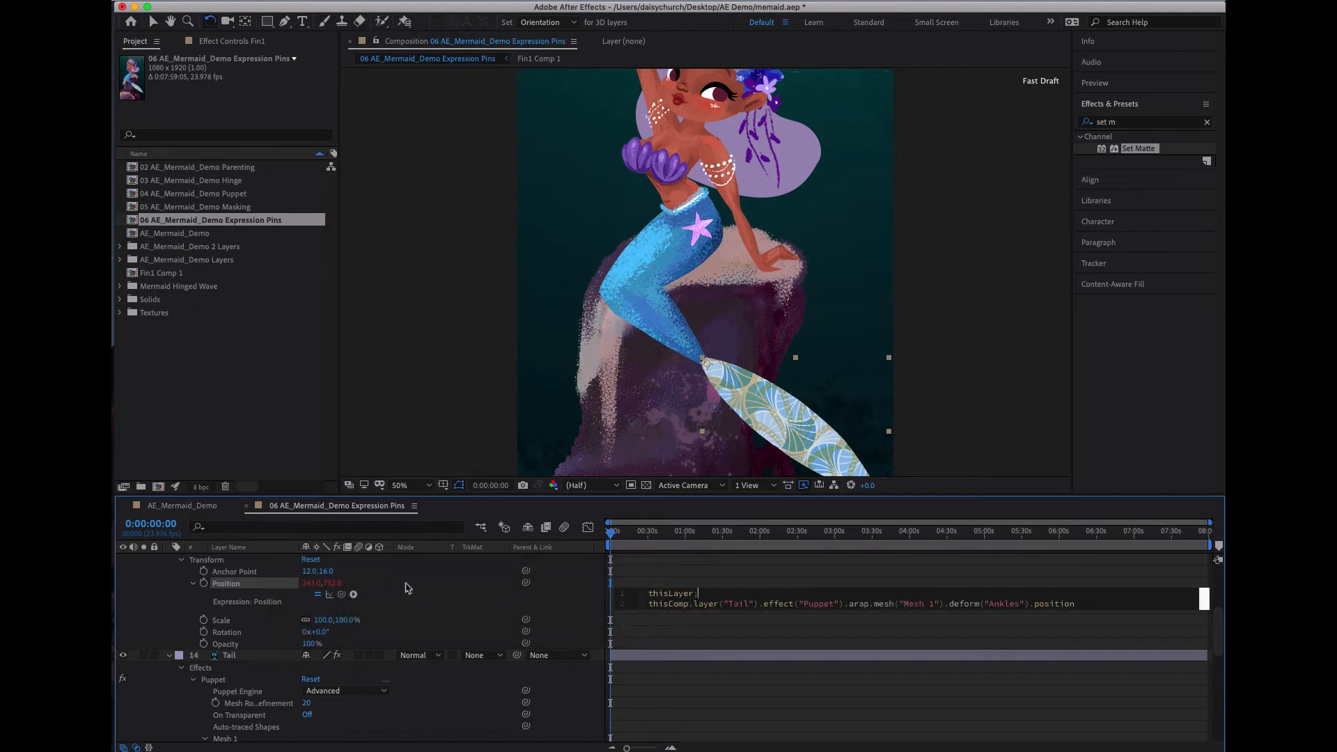
{"action": "left_click_drag", "start_coordinate": [657, 611], "coordinate": [712, 624]}
{"action": "scroll", "coordinate": [341, 590], "scroll_direction": "up", "scroll_amount": 3}
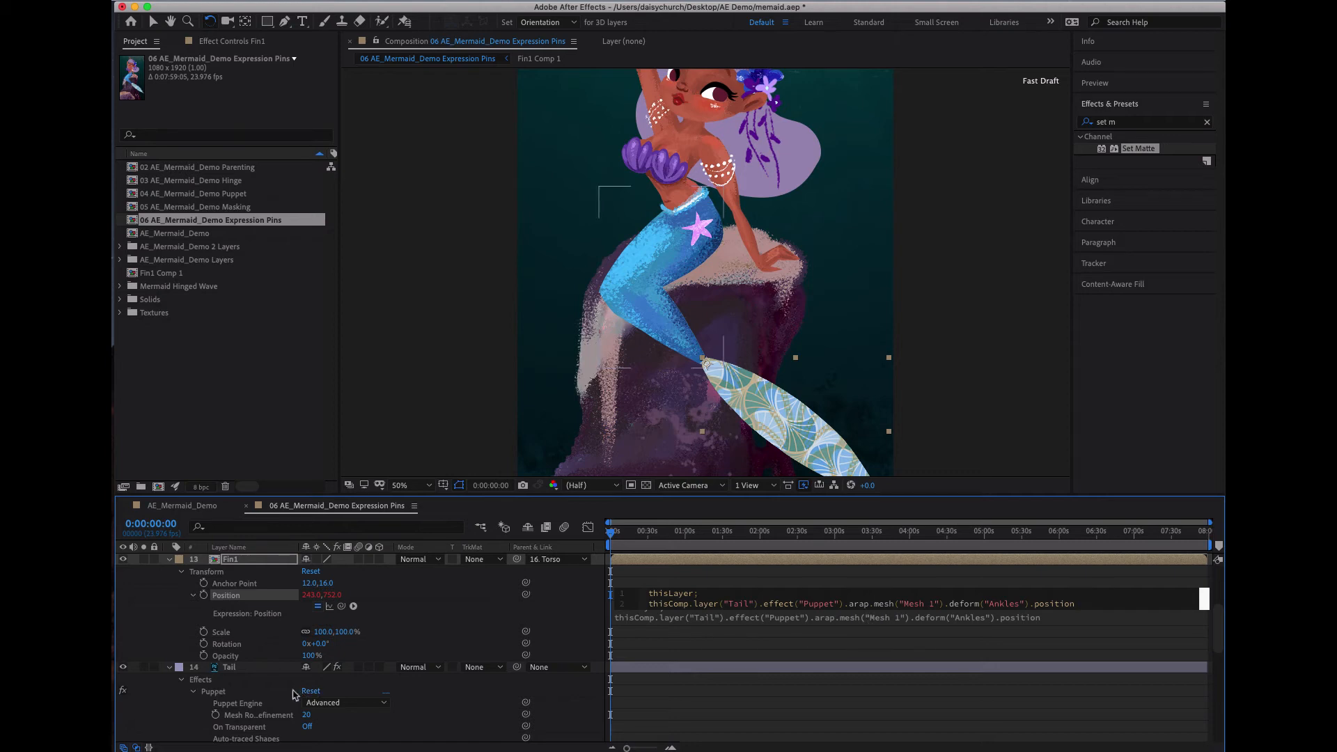
{"action": "scroll", "coordinate": [237, 679], "scroll_direction": "down", "scroll_amount": 3}
{"action": "mouse_move", "coordinate": [1076, 604]}
{"action": "left_mouse_down"}
{"action": "mouse_move", "coordinate": [947, 609]}
{"action": "mouse_move", "coordinate": [1075, 607]}
{"action": "left_mouse_up"}
{"action": "scroll", "coordinate": [304, 716], "scroll_direction": "down", "scroll_amount": 4}
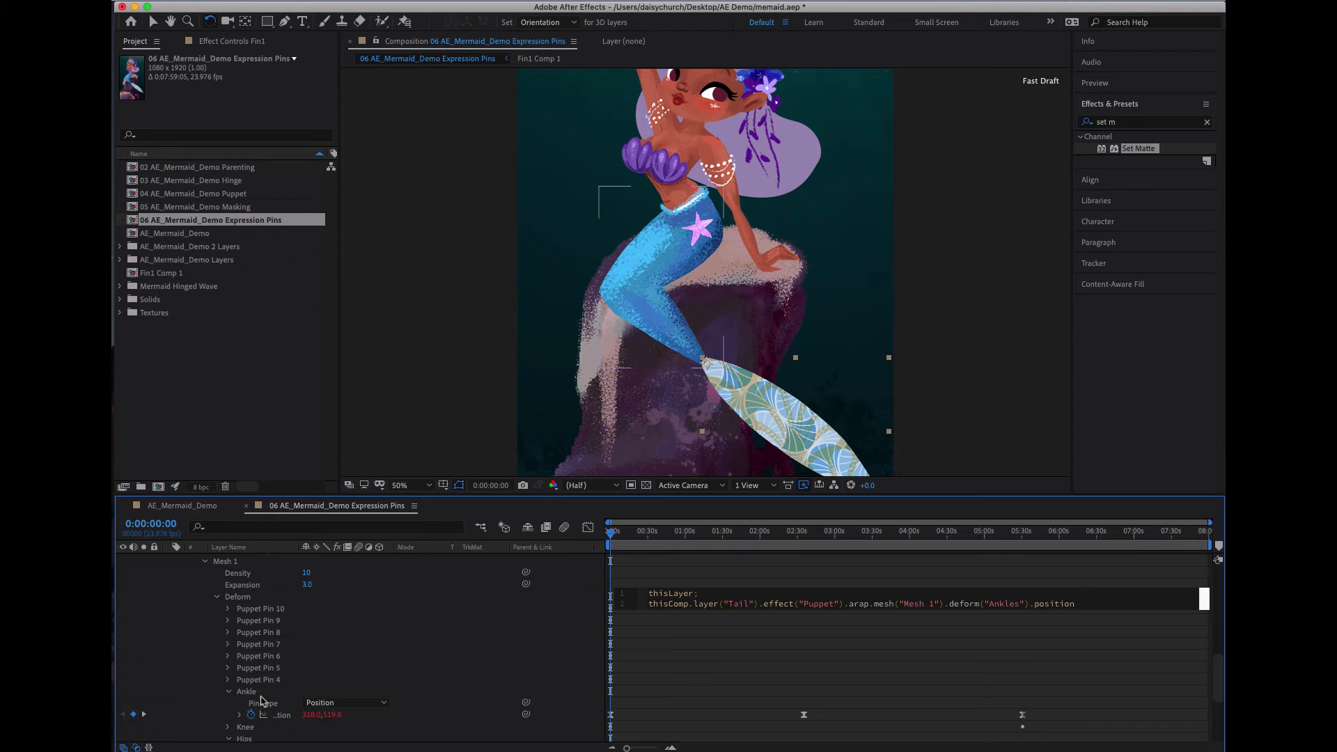
Change the pin name in Fin1's Position expression to "Ankle" so it matches the renamed tail pin, and apply the expression.
{"action": "left_click_drag", "start_coordinate": [1066, 610], "coordinate": [1018, 610]}
{"action": "left_click", "coordinate": [1018, 607]}
{"action": "key", "text": "BackSpace"}
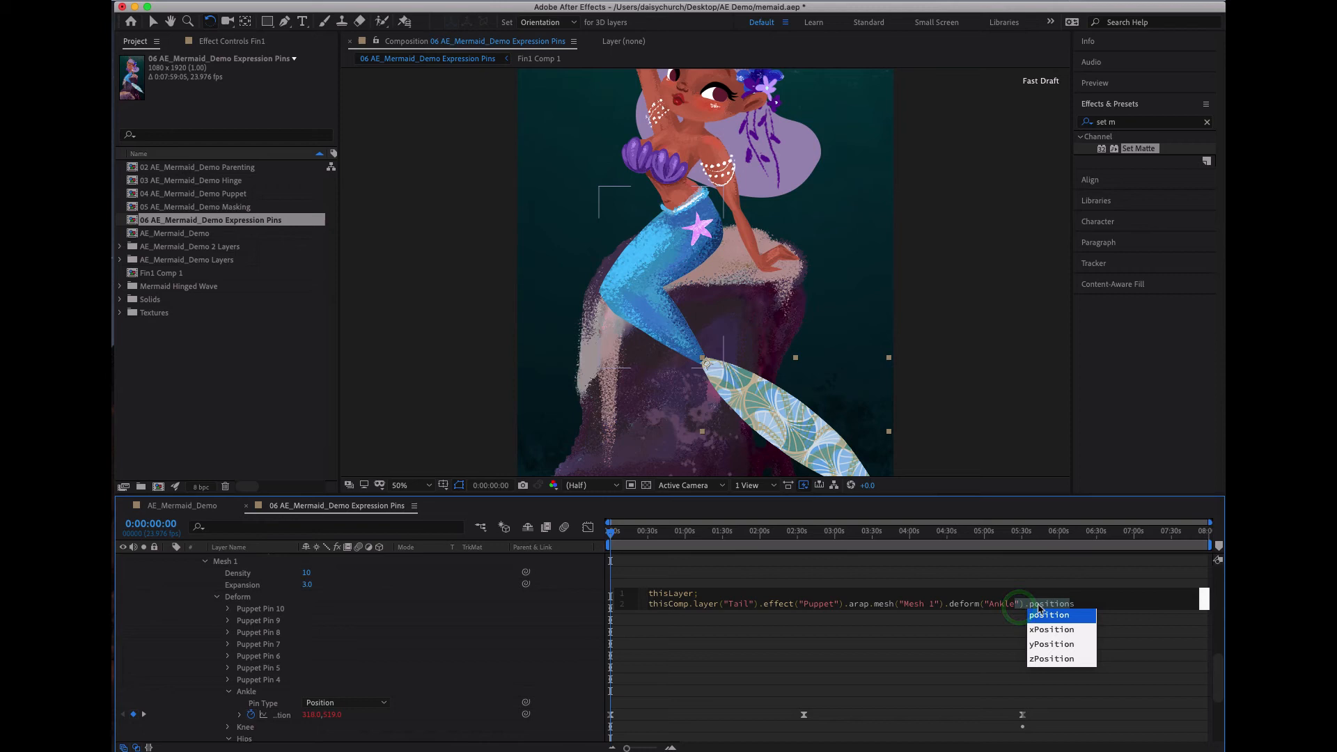
{"action": "key", "text": "super+z"}
{"action": "left_click", "coordinate": [1112, 602]}
{"action": "left_click", "coordinate": [1020, 604]}
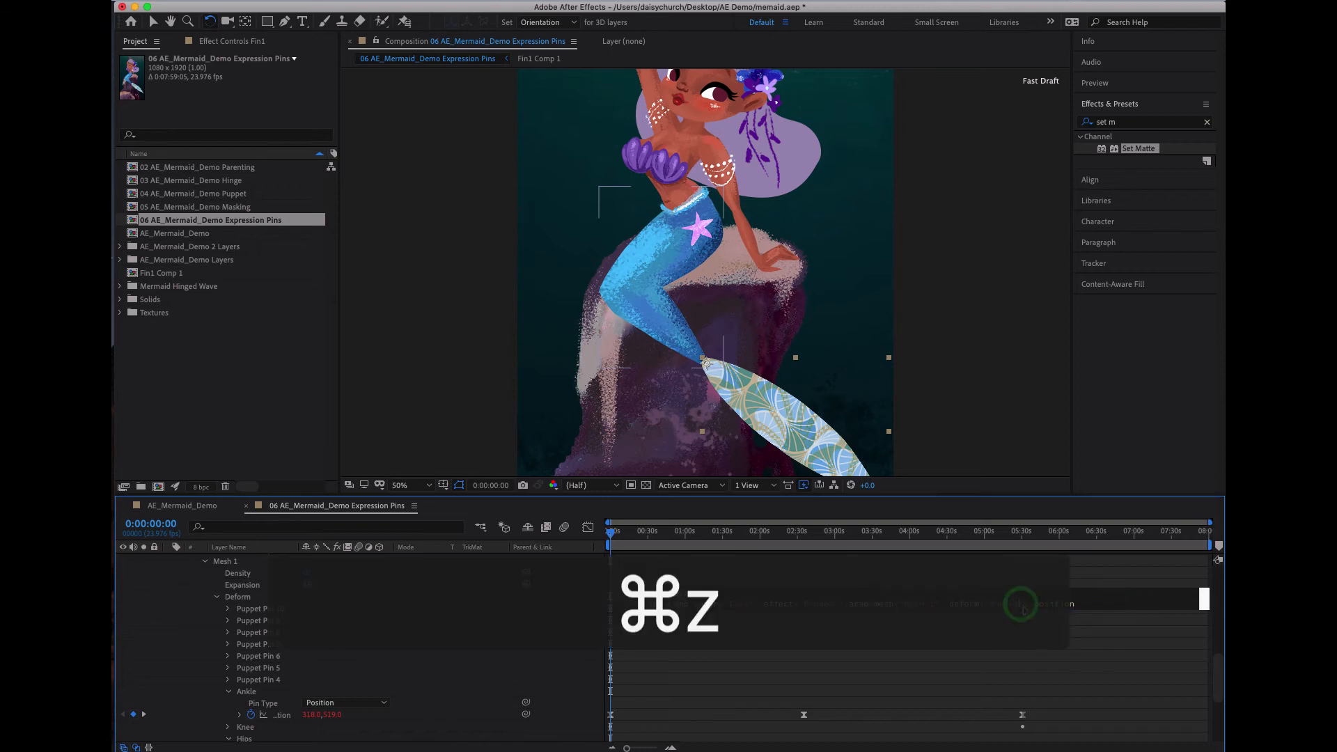
{"action": "left_click", "coordinate": [1088, 604]}
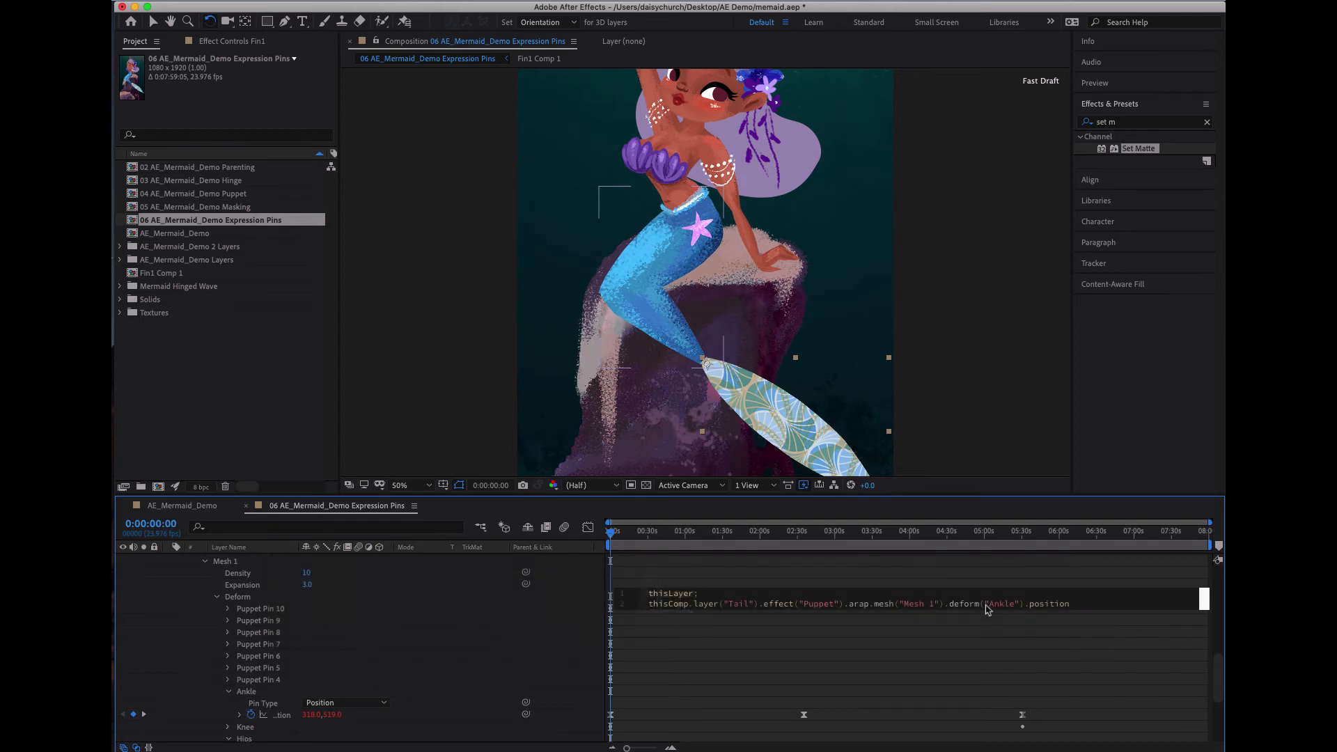
{"action": "key", "text": "Return"}
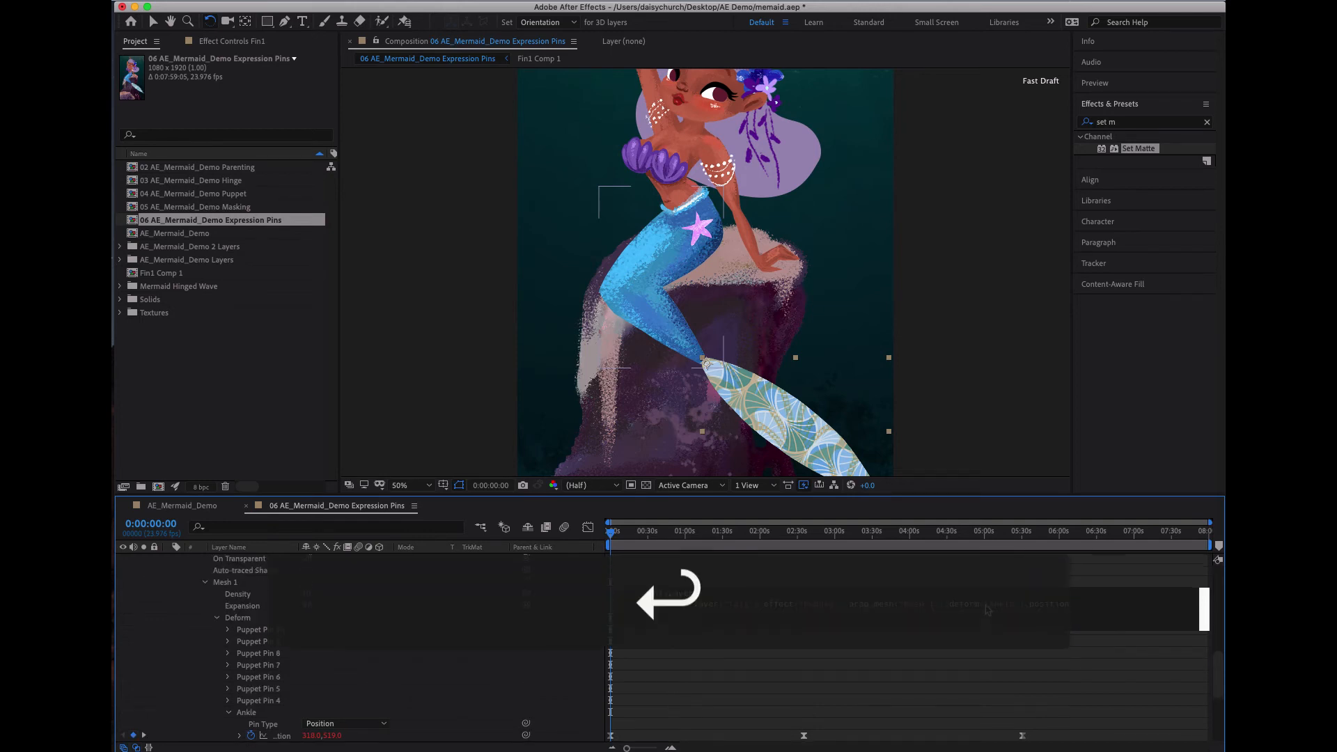
{"action": "left_click", "coordinate": [880, 648]}
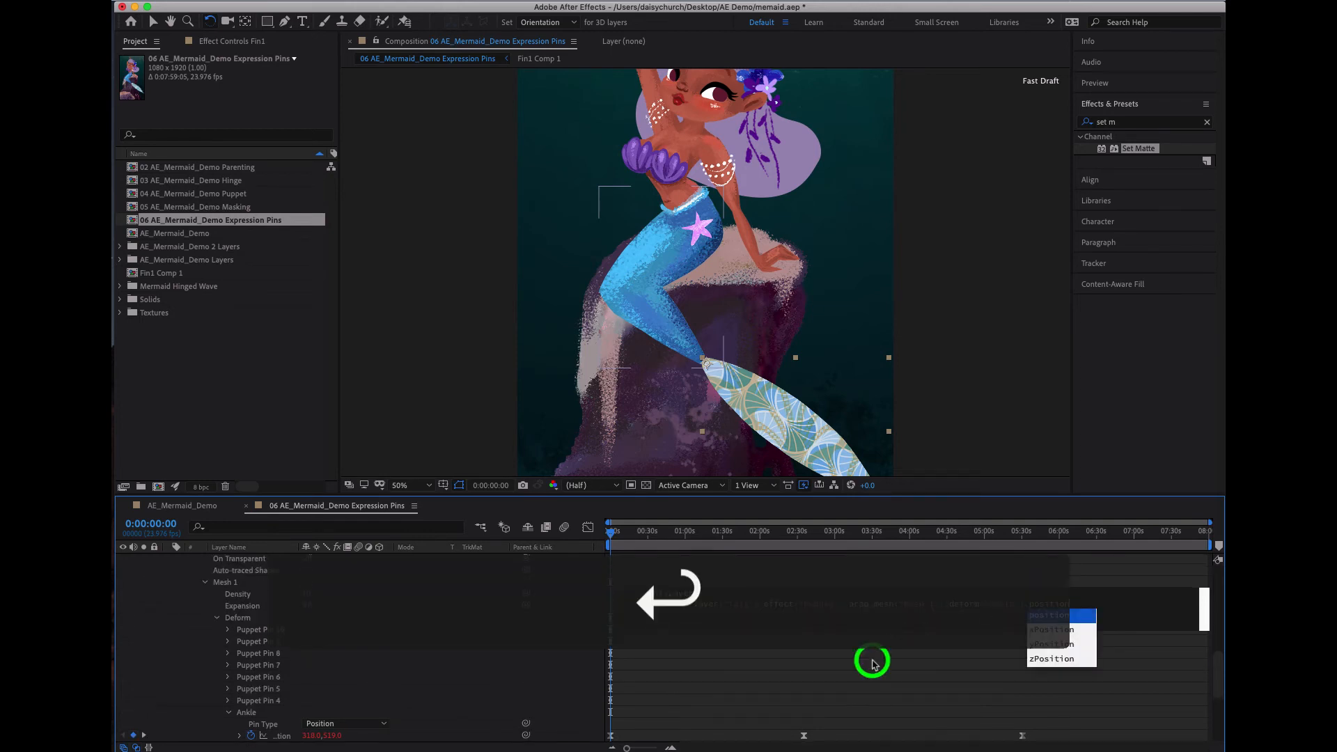
Scrub the timeline to check how the fin follows the tail, and compare its placement with the Ankle pin.
{"action": "left_click", "coordinate": [644, 537]}
{"action": "left_click_drag", "start_coordinate": [644, 536], "coordinate": [947, 543]}
{"action": "left_click_drag", "start_coordinate": [750, 553], "coordinate": [549, 546]}
{"action": "left_click", "coordinate": [821, 363]}
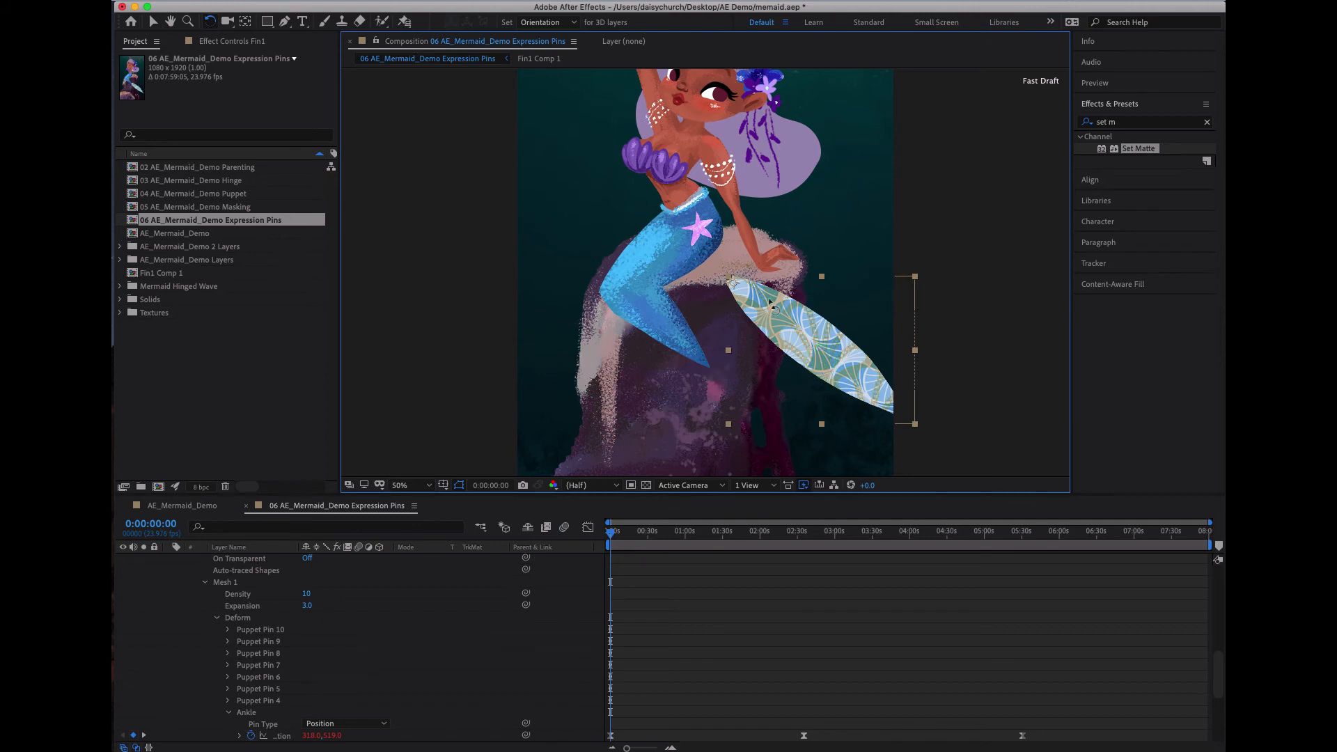
{"action": "left_click", "coordinate": [577, 528]}
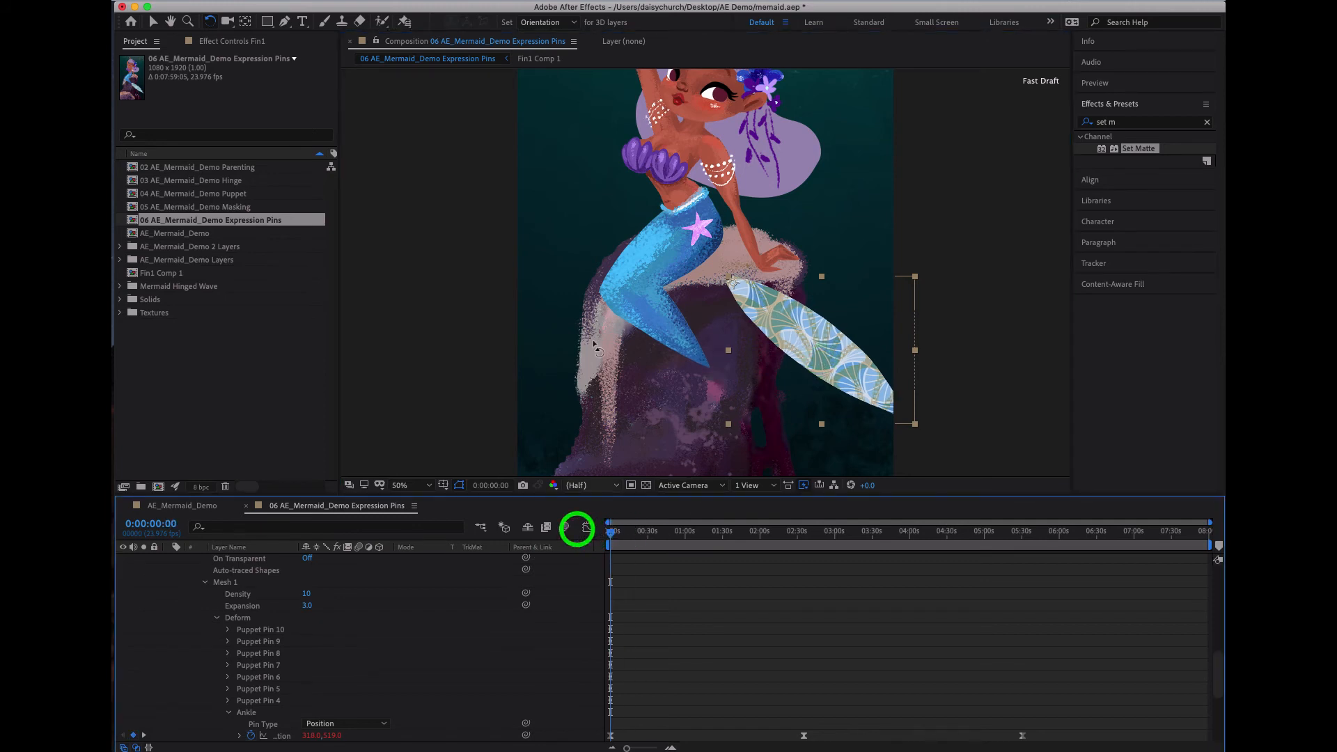
{"action": "scroll", "coordinate": [352, 672], "scroll_direction": "down", "scroll_amount": 1}
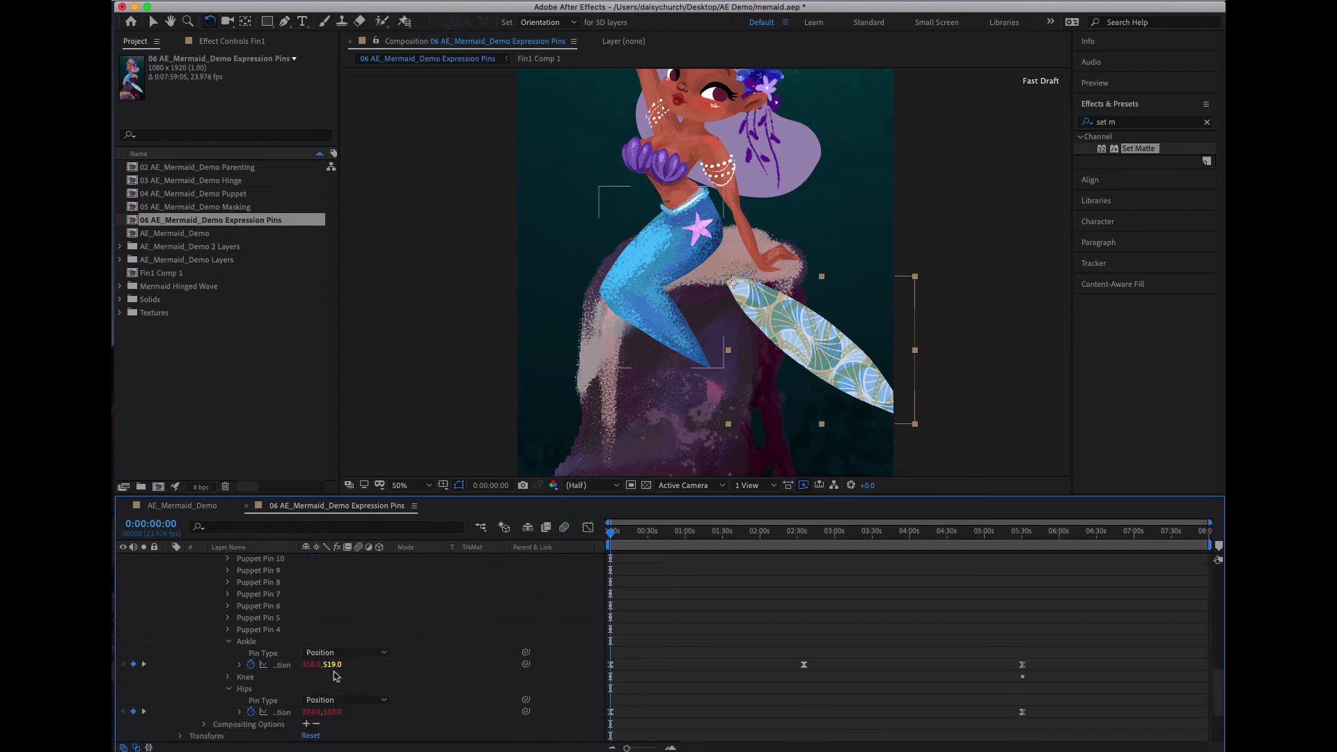
{"action": "left_click", "coordinate": [274, 681]}
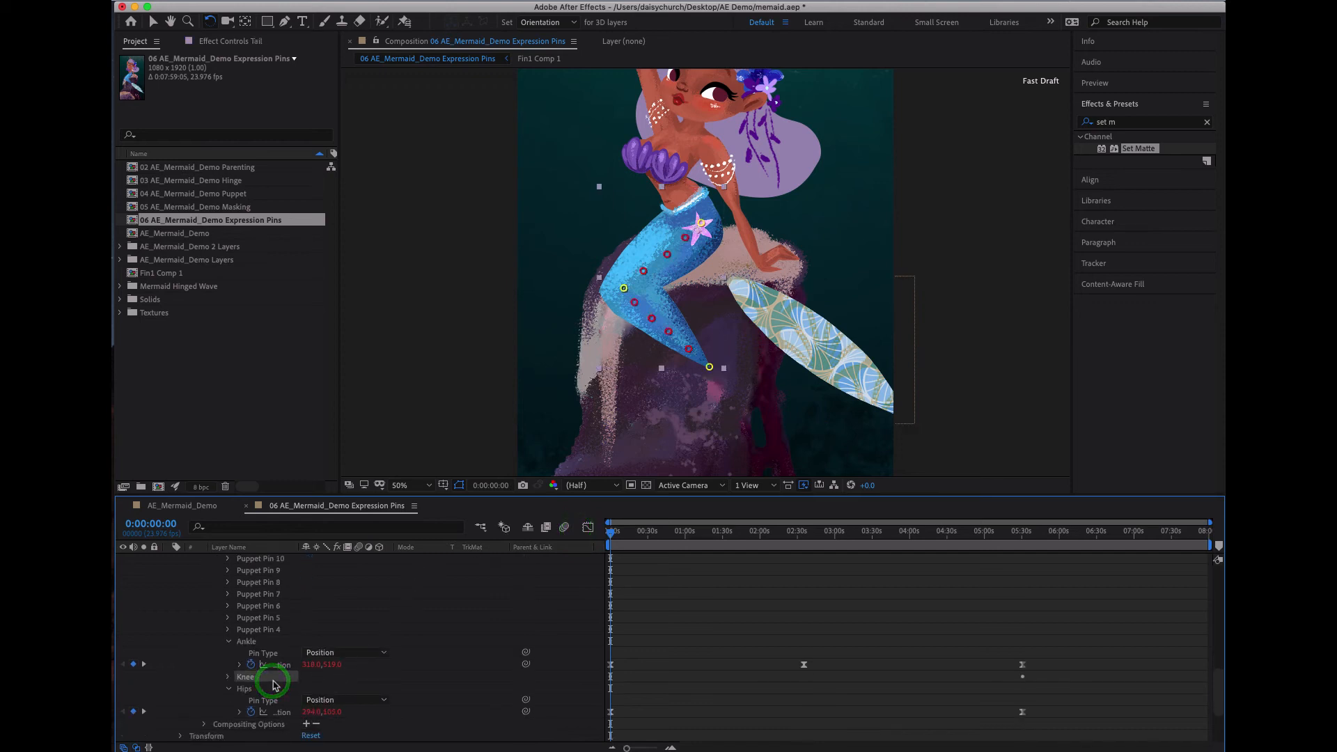
{"action": "left_click", "coordinate": [275, 640]}
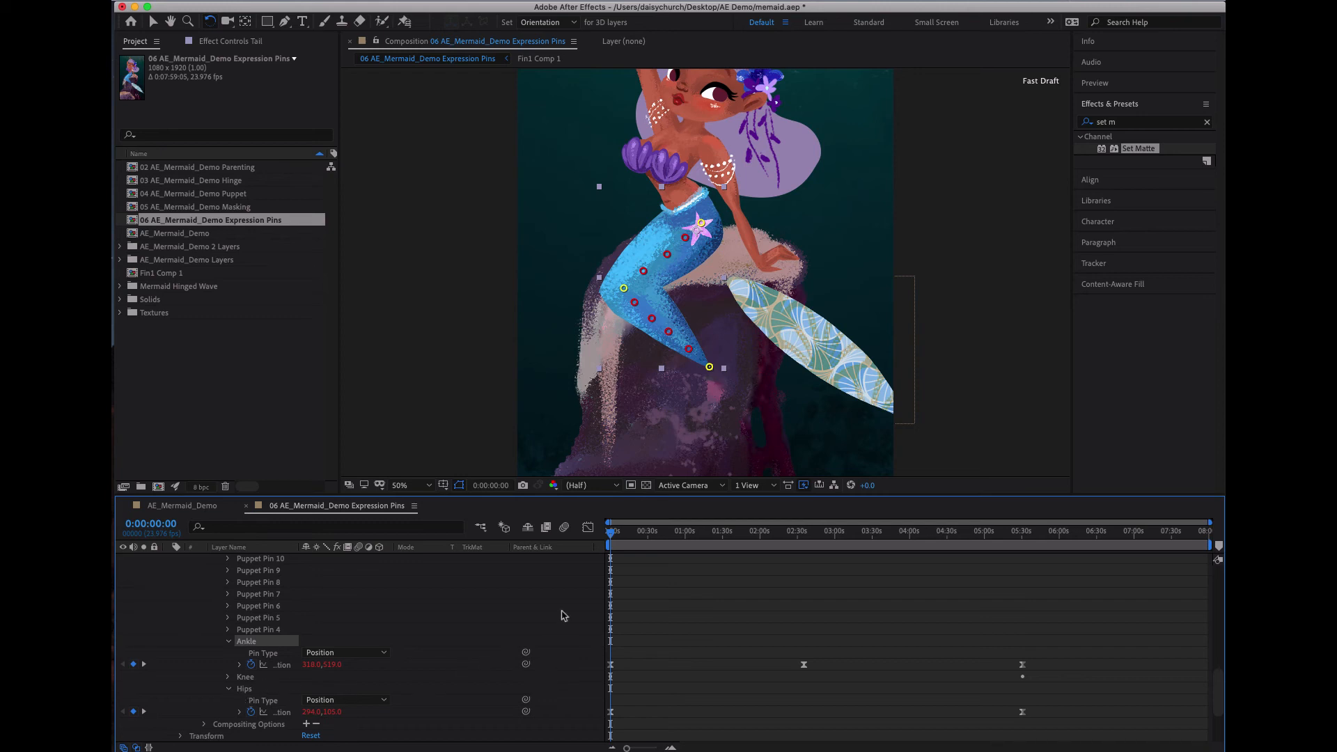
{"action": "left_click_drag", "start_coordinate": [653, 540], "coordinate": [438, 545]}
Offset the Fin1 layer's anchor point with the Pan Behind tool so the fin's base meets the tail's ankle.
{"action": "key", "text": "y"}
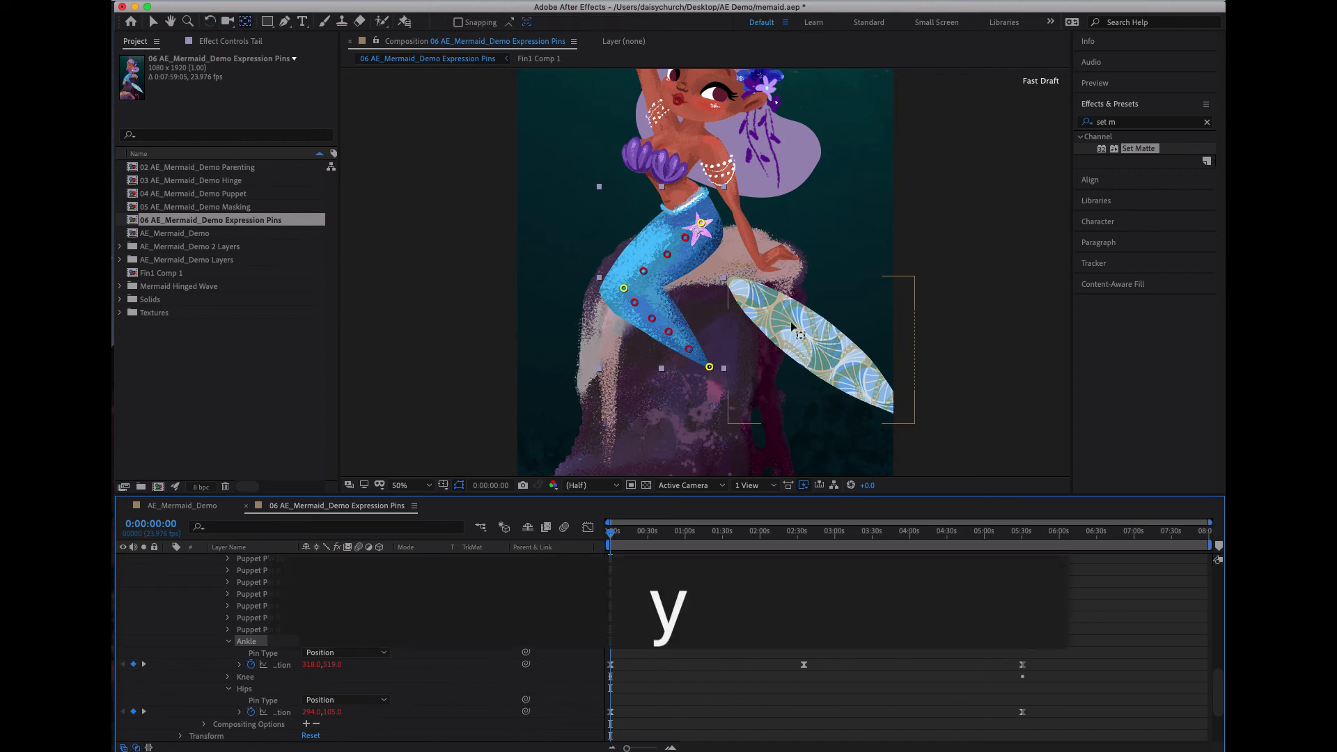
{"action": "left_click", "coordinate": [791, 320]}
{"action": "left_click_drag", "start_coordinate": [733, 284], "coordinate": [759, 202]}
{"action": "key", "text": "w"}
{"action": "left_click_drag", "start_coordinate": [621, 536], "coordinate": [576, 540]}
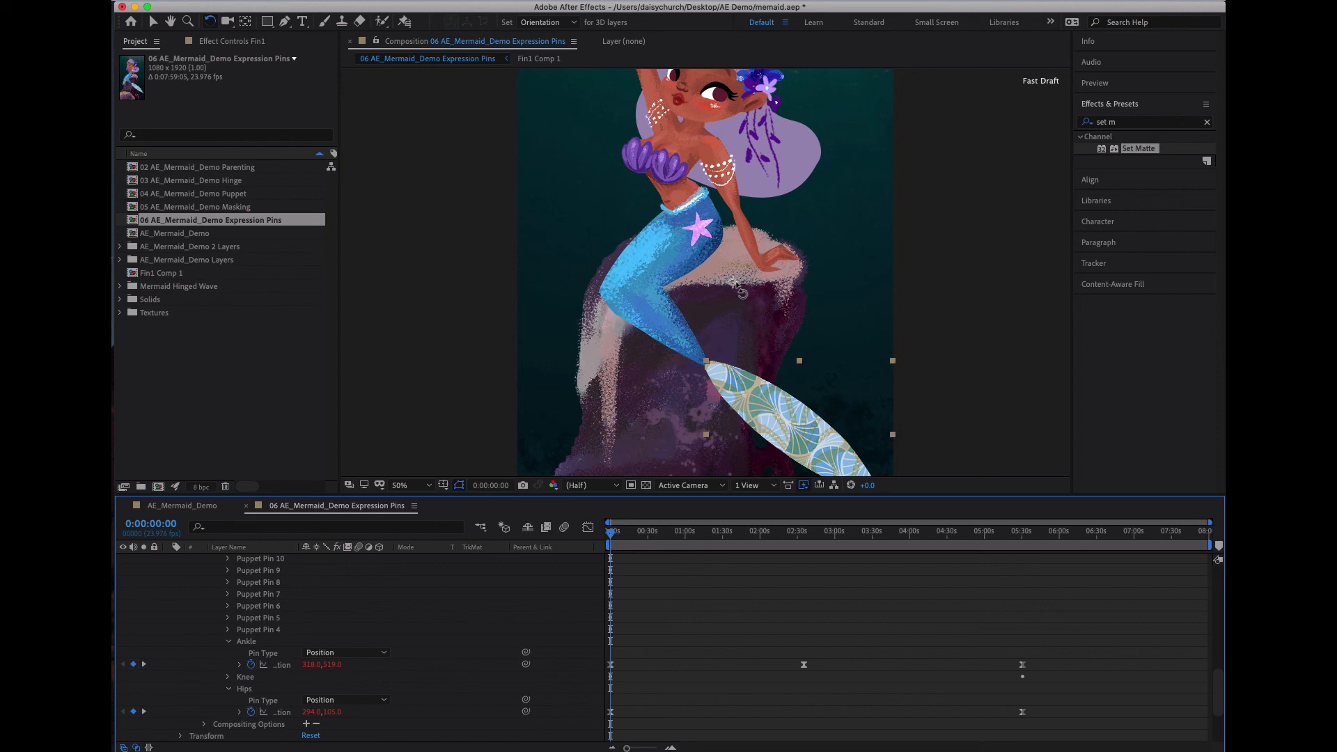
Fine-tune the Fin1 anchor point at the ankle joint and scrub the timeline to check the attachment.
{"action": "key", "text": "y"}
{"action": "left_click_drag", "start_coordinate": [733, 282], "coordinate": [732, 282]}
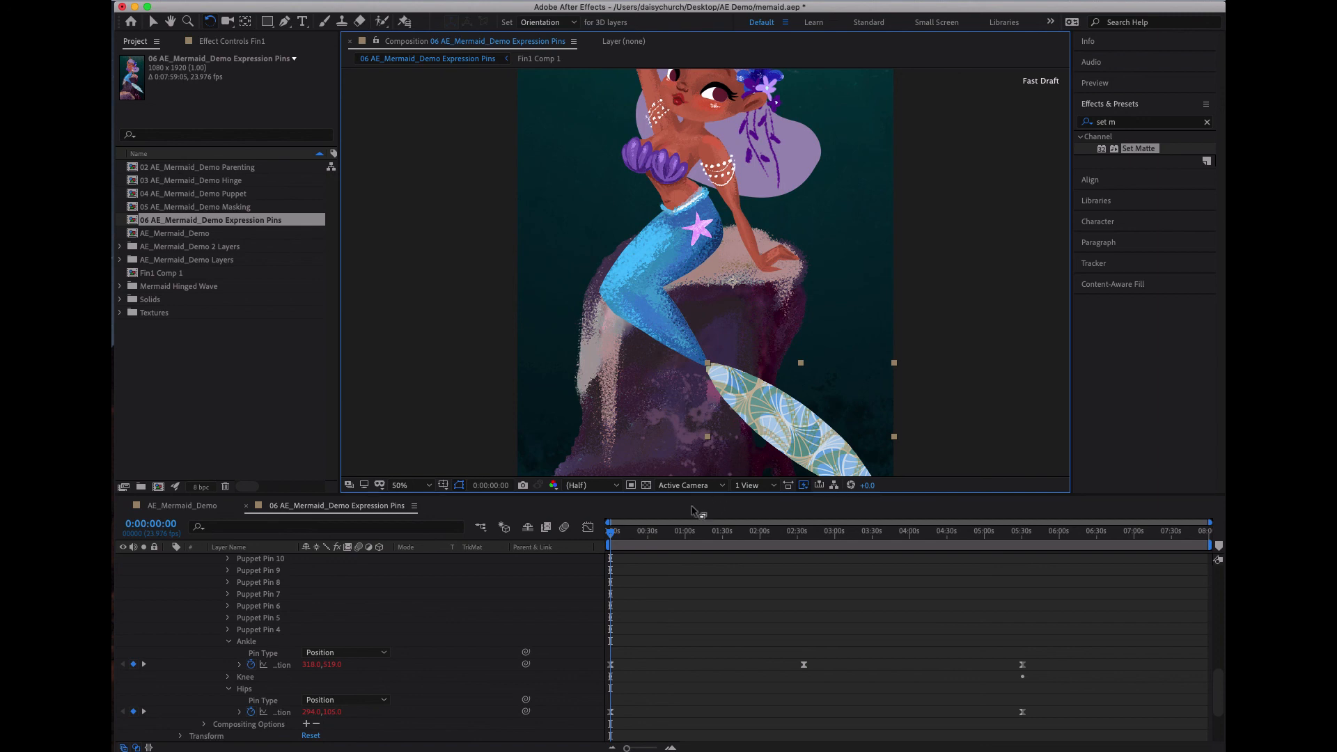
{"action": "left_click", "coordinate": [654, 535]}
{"action": "left_click_drag", "start_coordinate": [655, 538], "coordinate": [1073, 537]}
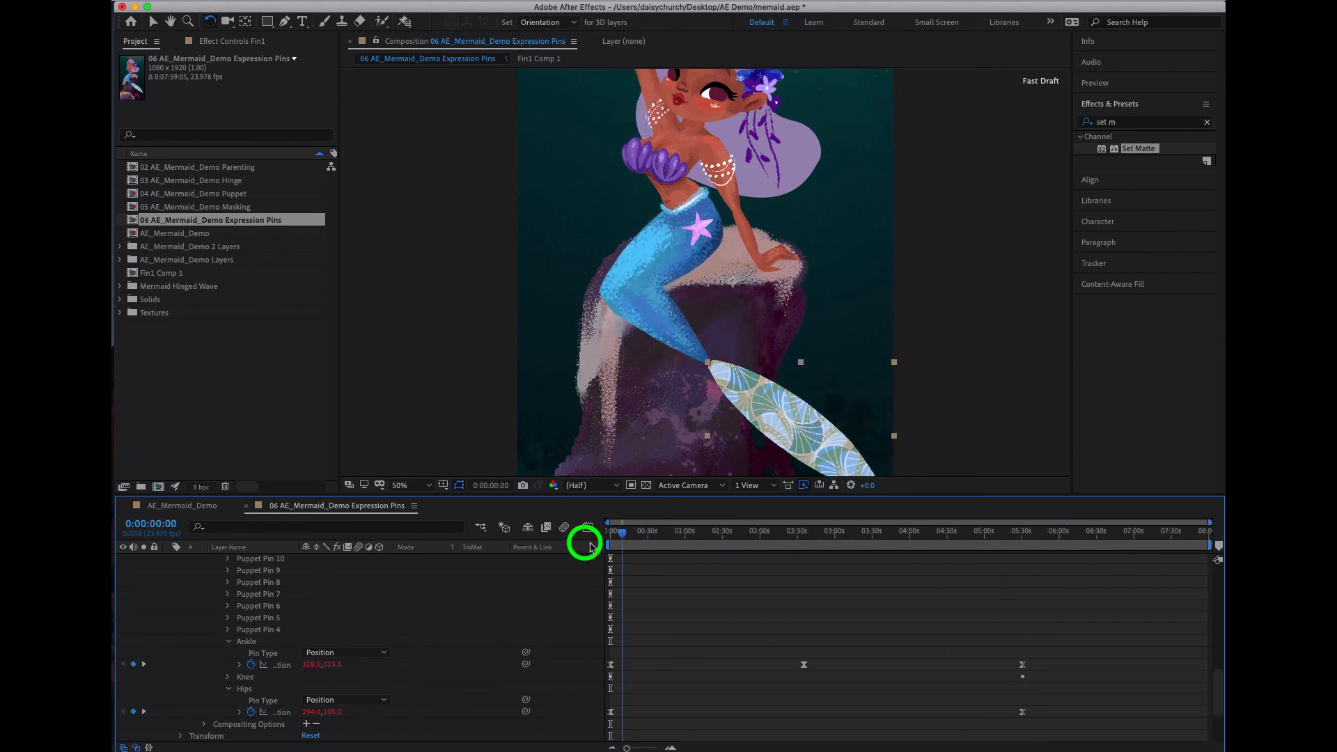